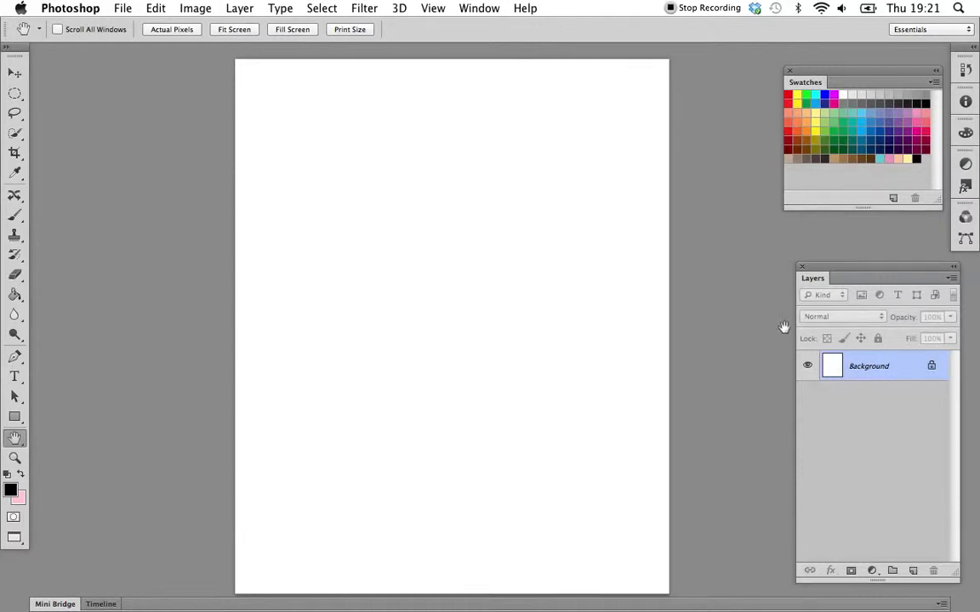
# - Add a new layer above the background and fill it with black
pyautogui.click(913, 571)
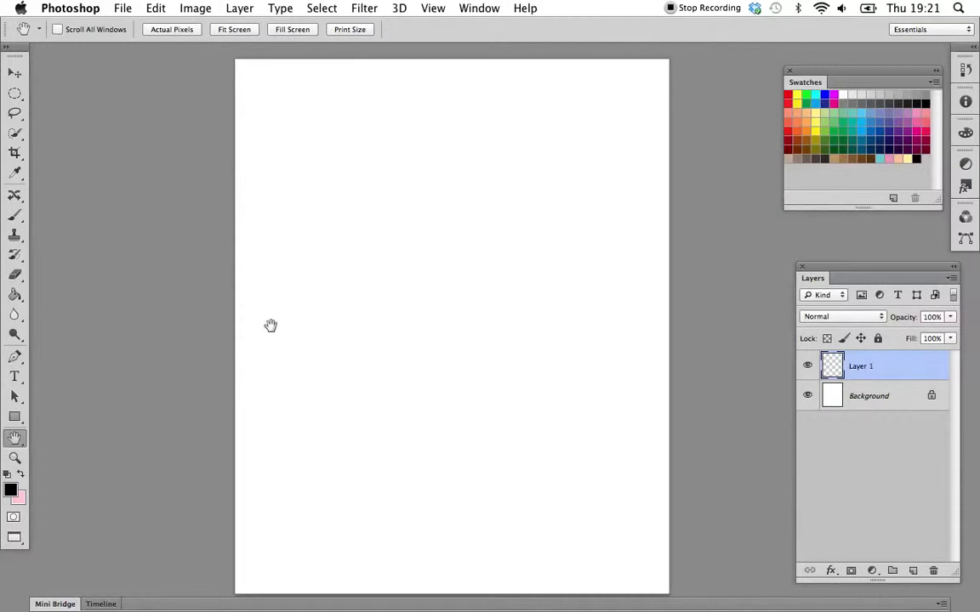
pyautogui.click(13, 297)
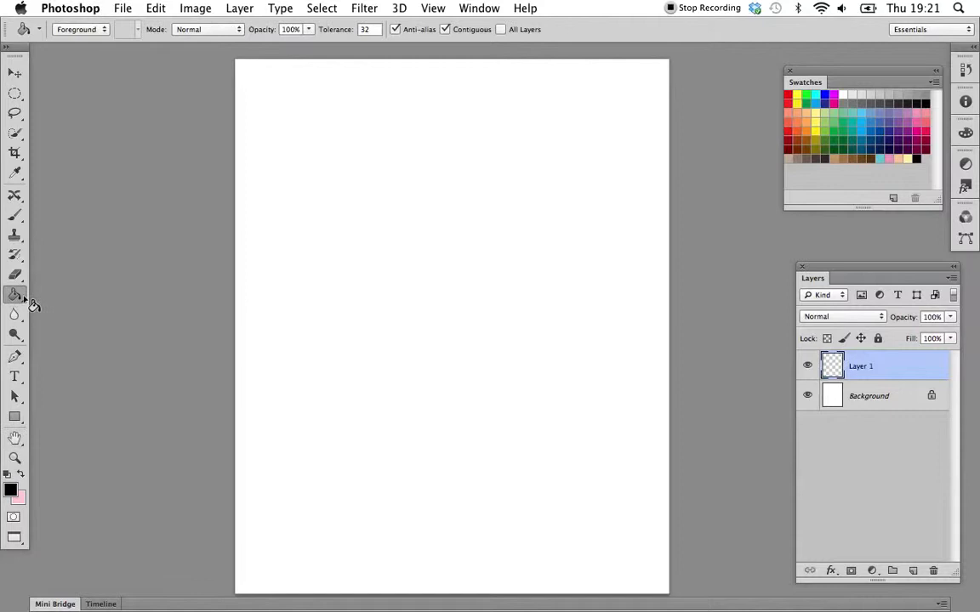
pyautogui.click(350, 257)
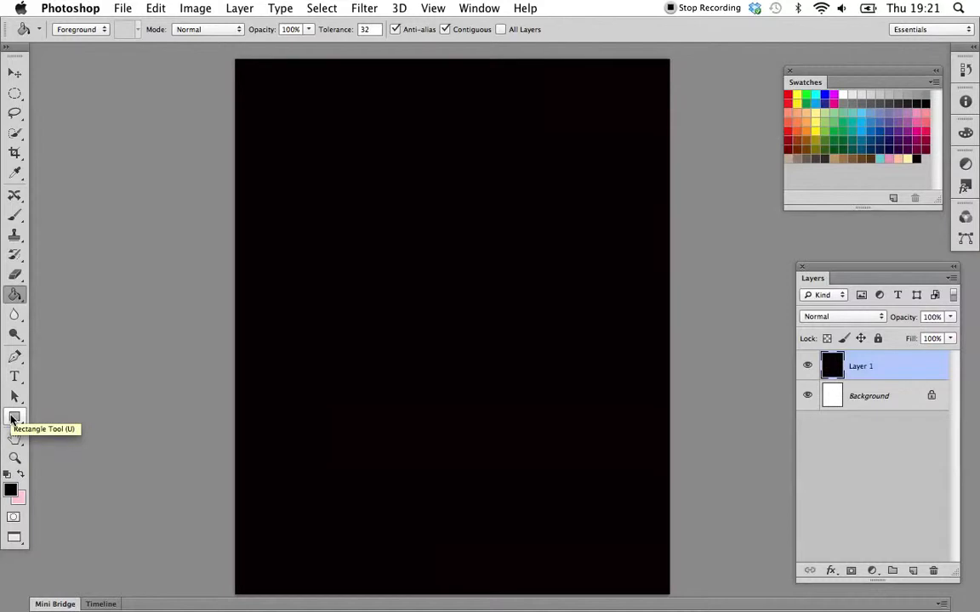
# - Draw the scattered-fragments custom shape with a white fill in the upper-left corner of the black canvas
pyautogui.click(12, 419)
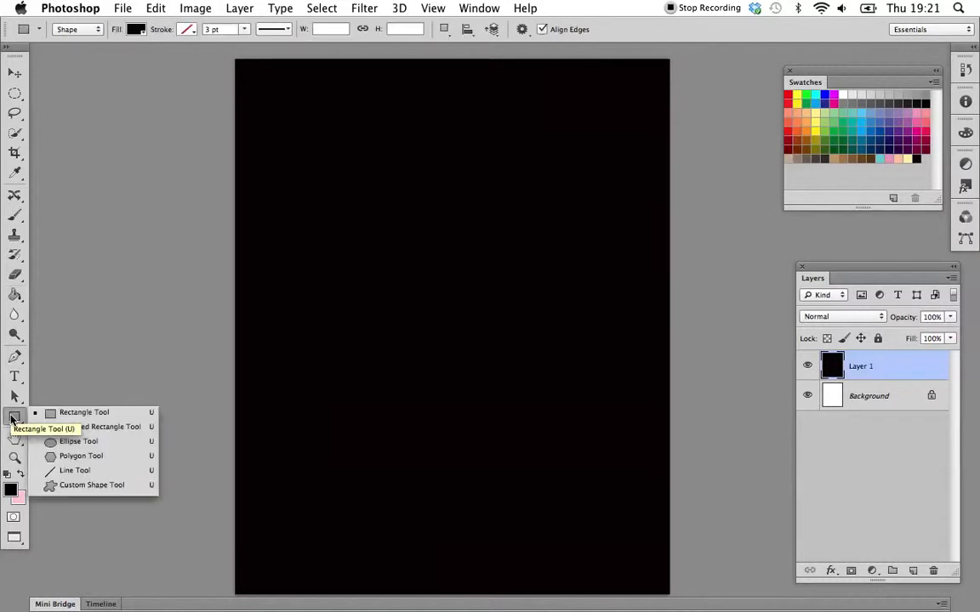
pyautogui.click(91, 485)
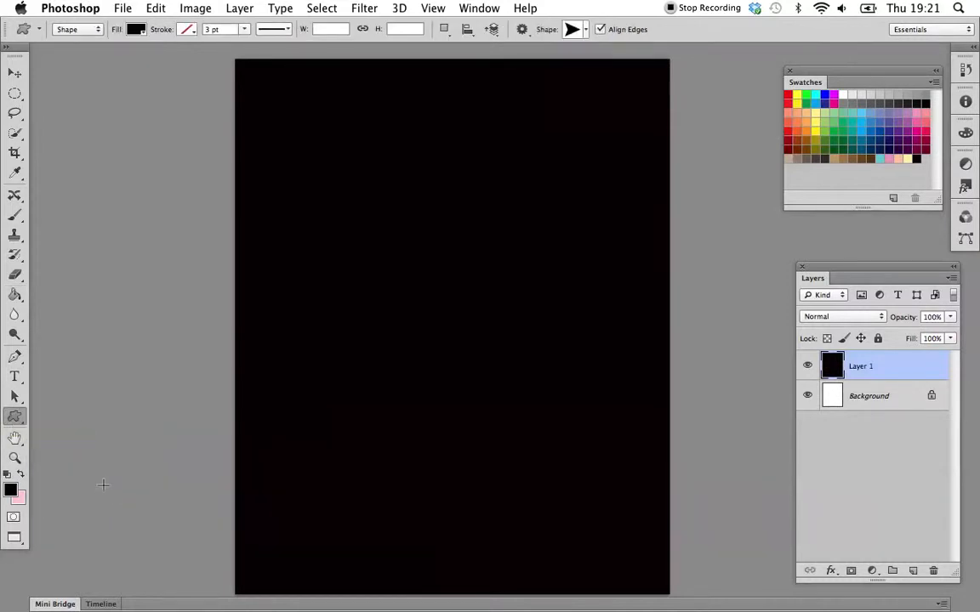
pyautogui.click(578, 32)
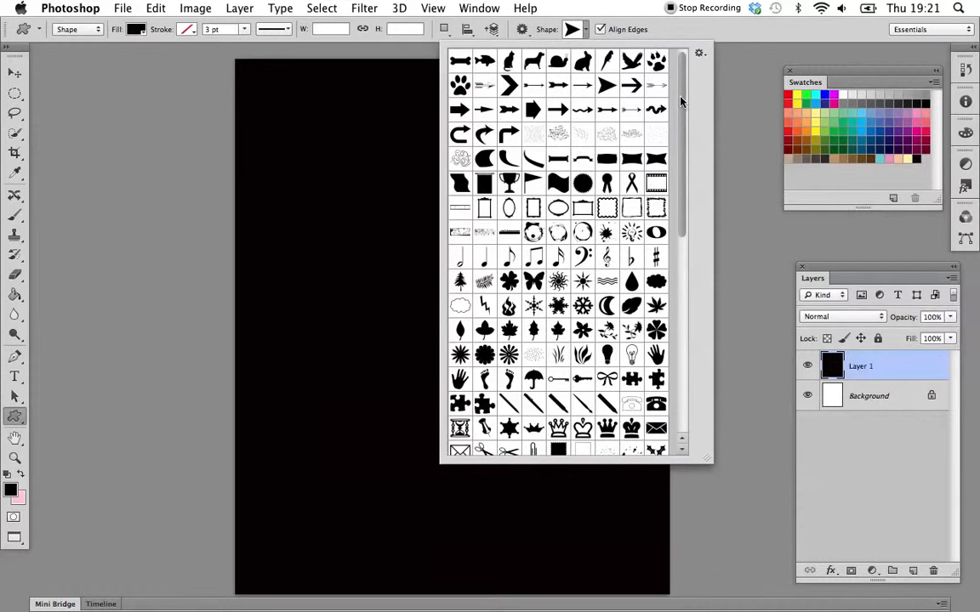
pyautogui.click(559, 139)
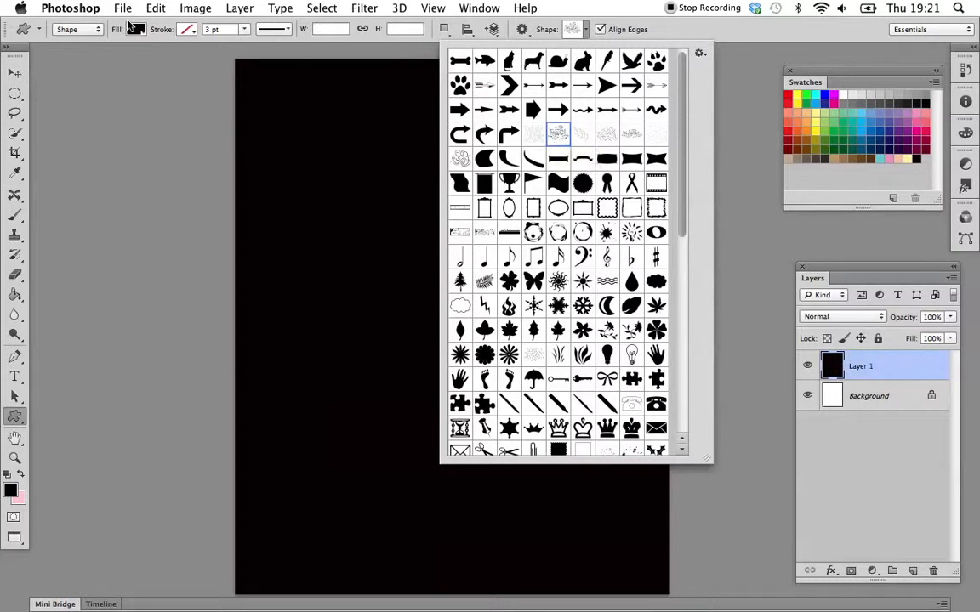
pyautogui.click(137, 31)
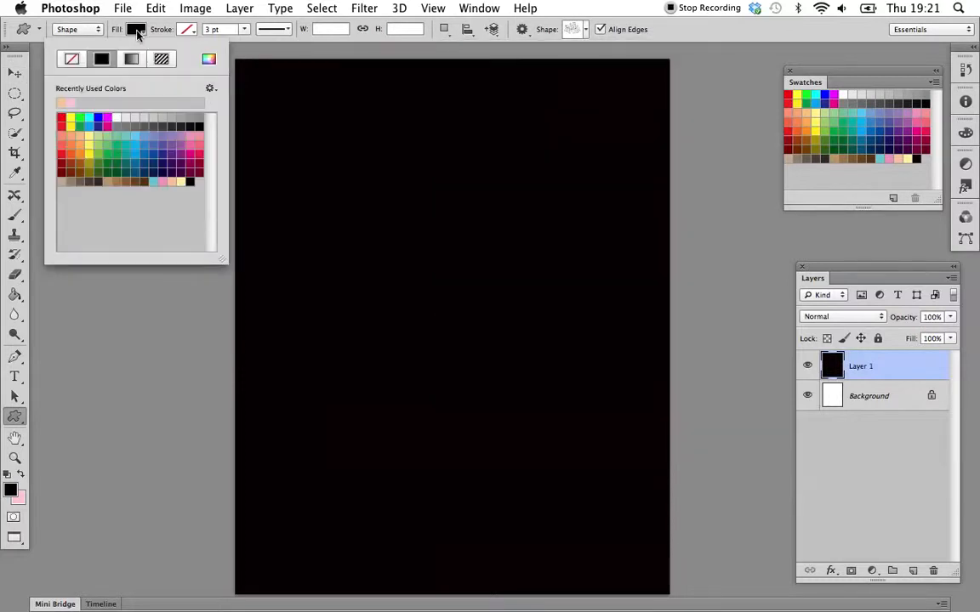
pyautogui.click(117, 117)
pyautogui.moveTo(236, 55); pyautogui.dragTo(418, 380)
pyautogui.moveTo(444, 323); pyautogui.dragTo(399, 175)
# - Duplicate the white fragment shape repeatedly to cover the upper part of the canvas with overlapping copies
pyautogui.press('v')
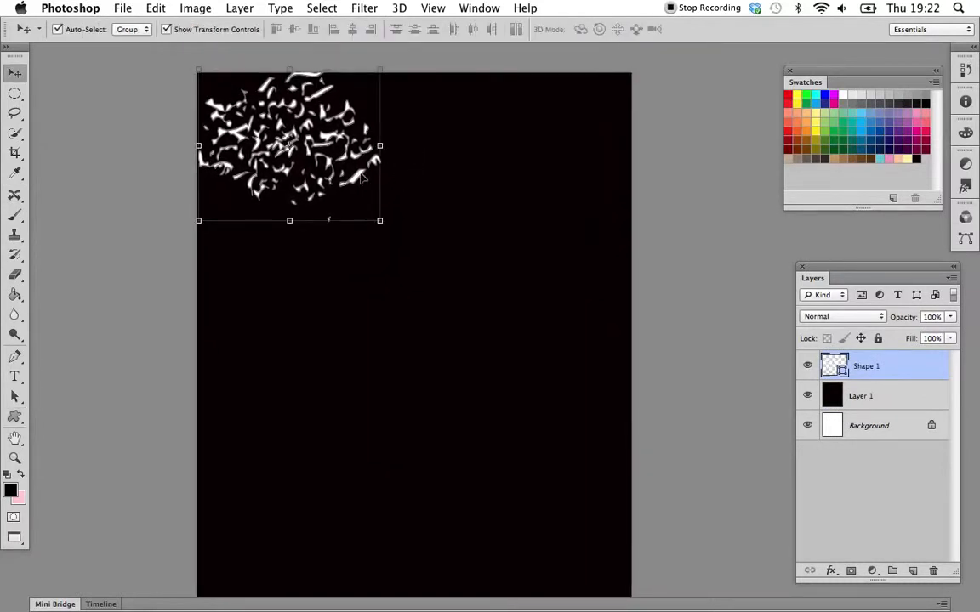
pyautogui.moveTo(357, 182); pyautogui.dragTo(503, 269)
pyautogui.click(334, 302)
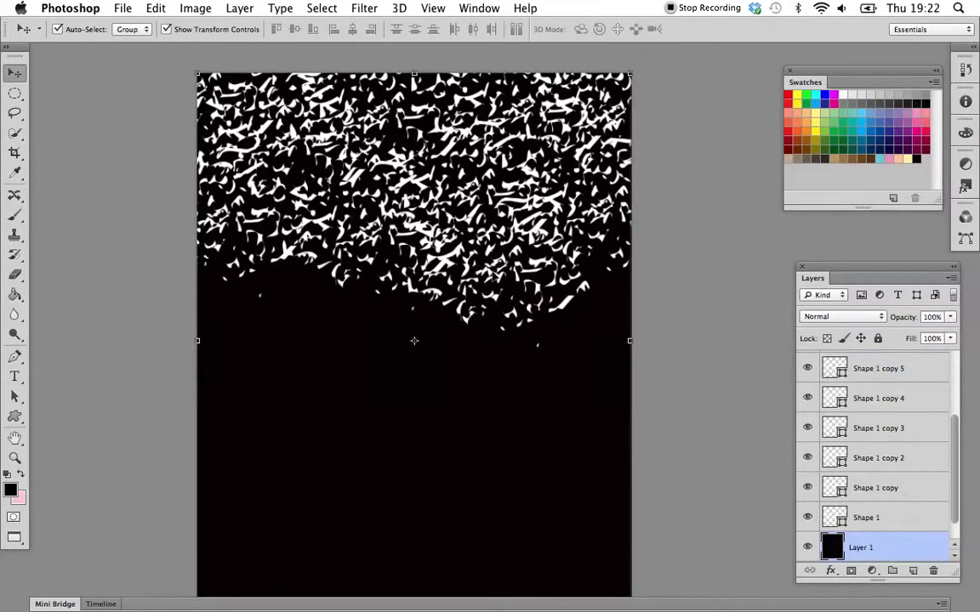
# - Place further overlapping copies of the fragment shape across the middle and lower-middle of the canvas
pyautogui.moveTo(489, 276); pyautogui.dragTo(272, 322)
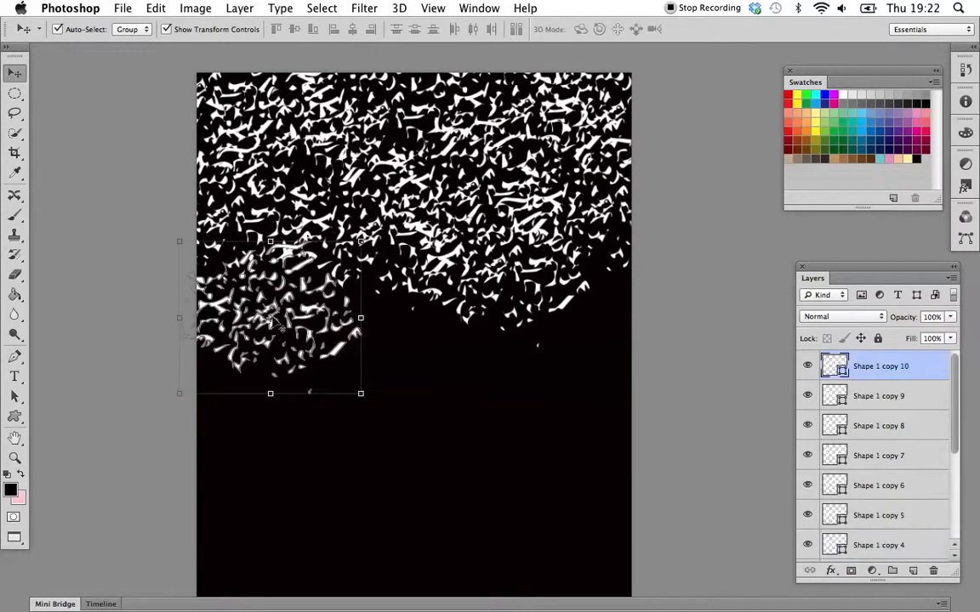
pyautogui.press('super+t')
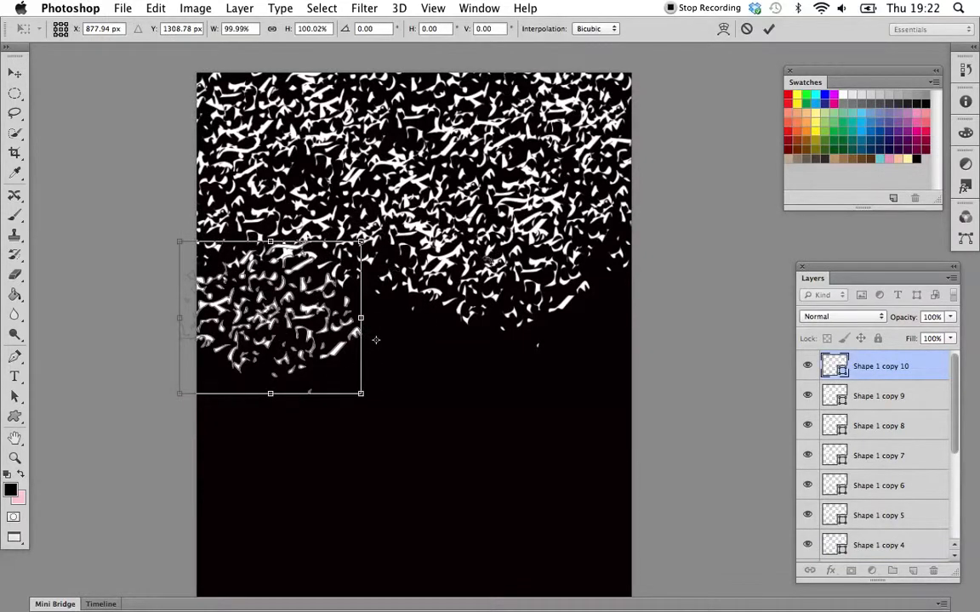
pyautogui.click(15, 71)
pyautogui.moveTo(287, 283); pyautogui.dragTo(302, 509)
pyautogui.moveTo(435, 462); pyautogui.dragTo(422, 410)
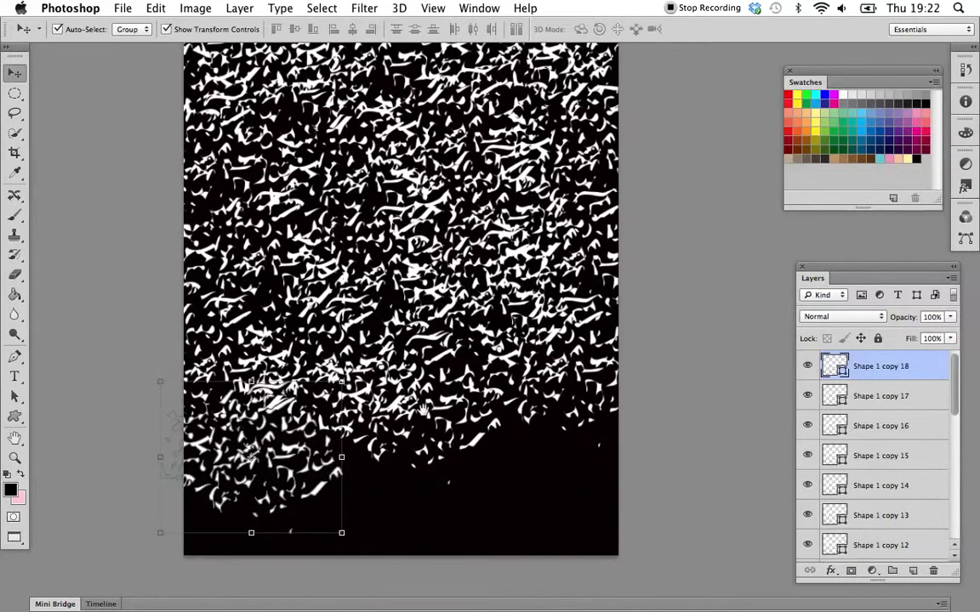
# - Cover the remaining black area along the canvas's lower edge with more copies of the fragment shape
pyautogui.moveTo(292, 450); pyautogui.dragTo(285, 506)
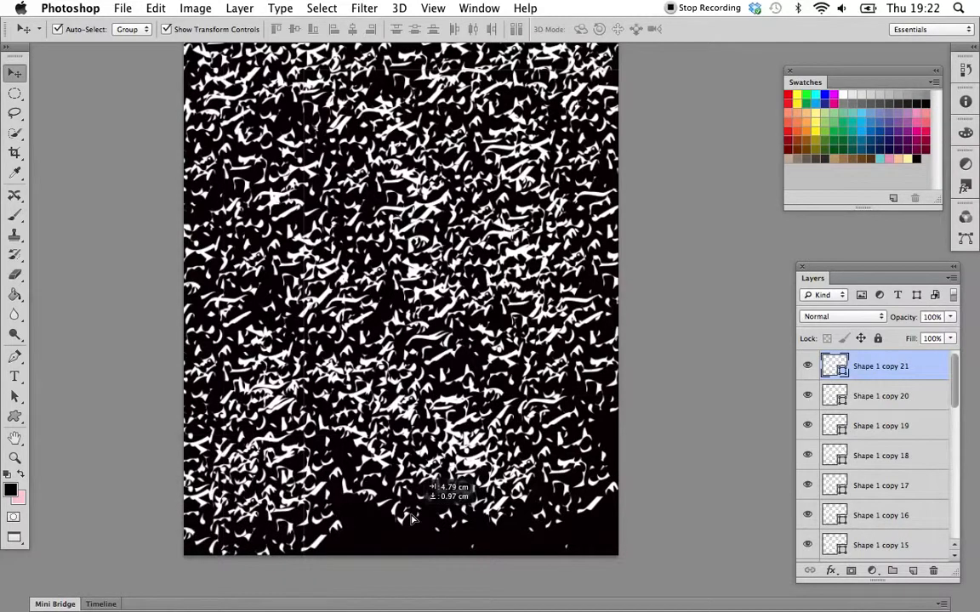
pyautogui.click(404, 442)
pyautogui.click(437, 421)
pyautogui.moveTo(483, 467); pyautogui.dragTo(366, 506)
pyautogui.moveTo(428, 502); pyautogui.dragTo(579, 539)
# - Merge all the shape copies and the black layers into a single layer, leaving out the Background
pyautogui.scroll(1, 954, 385)
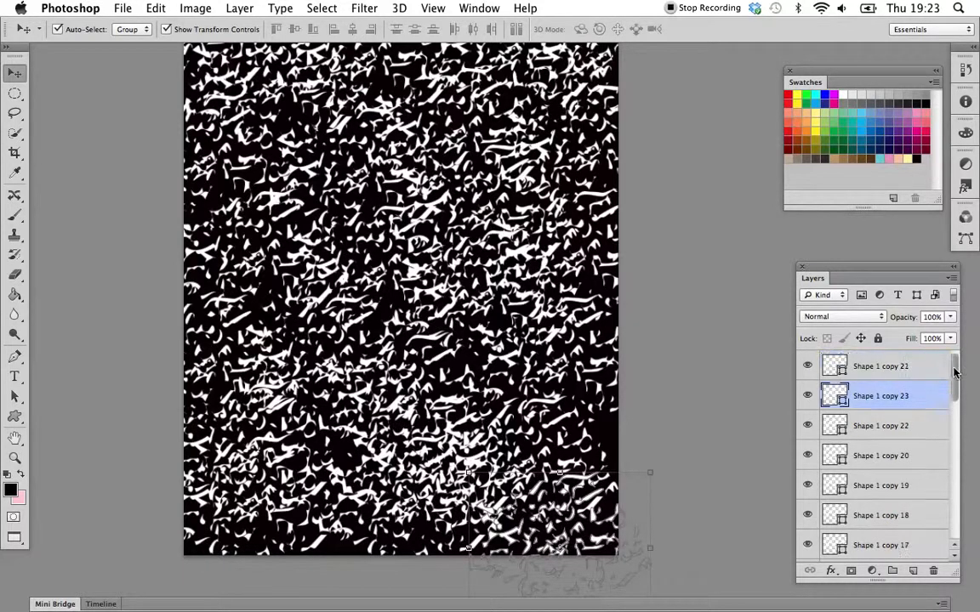
pyautogui.click(832, 364)
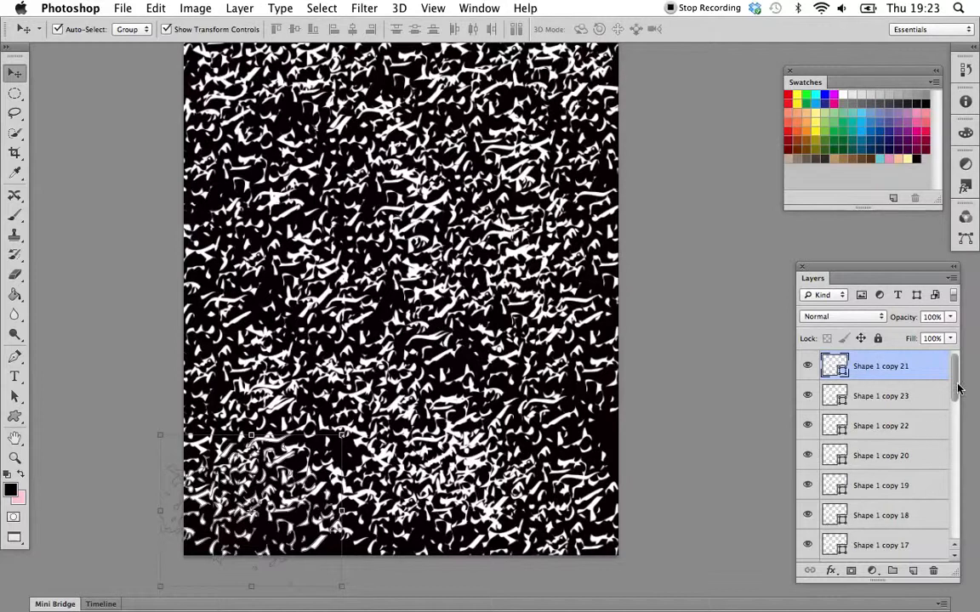
pyautogui.moveTo(955, 385); pyautogui.dragTo(947, 540)
pyautogui.keyDown('shift'); pyautogui.click(901, 517); pyautogui.keyUp('shift')
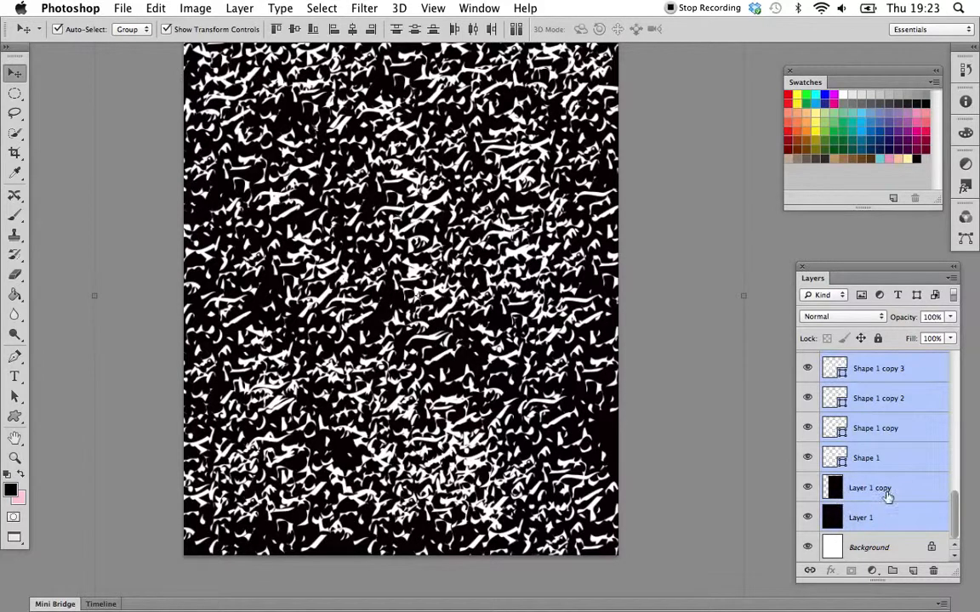
pyautogui.rightClick(859, 519)
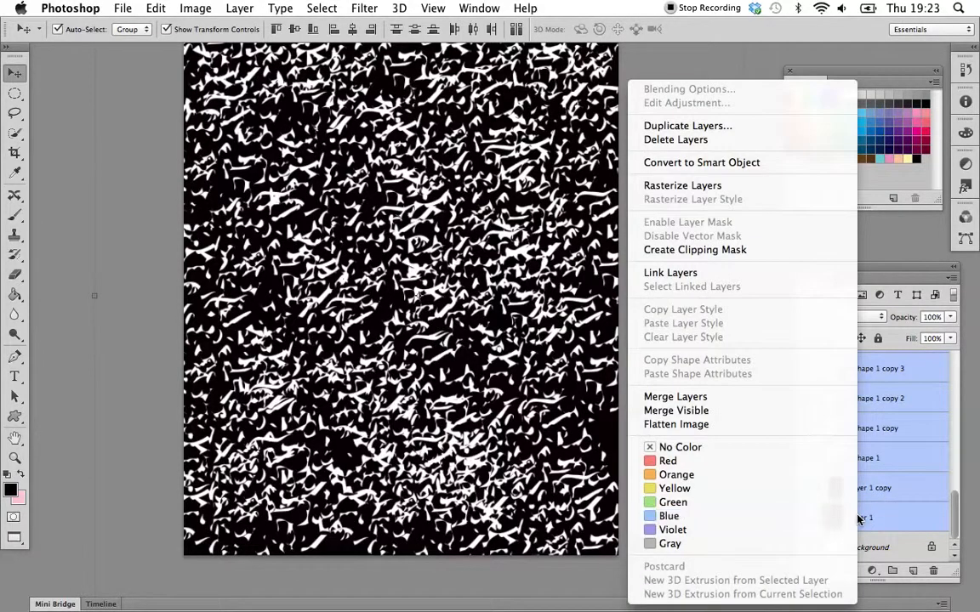
pyautogui.click(746, 397)
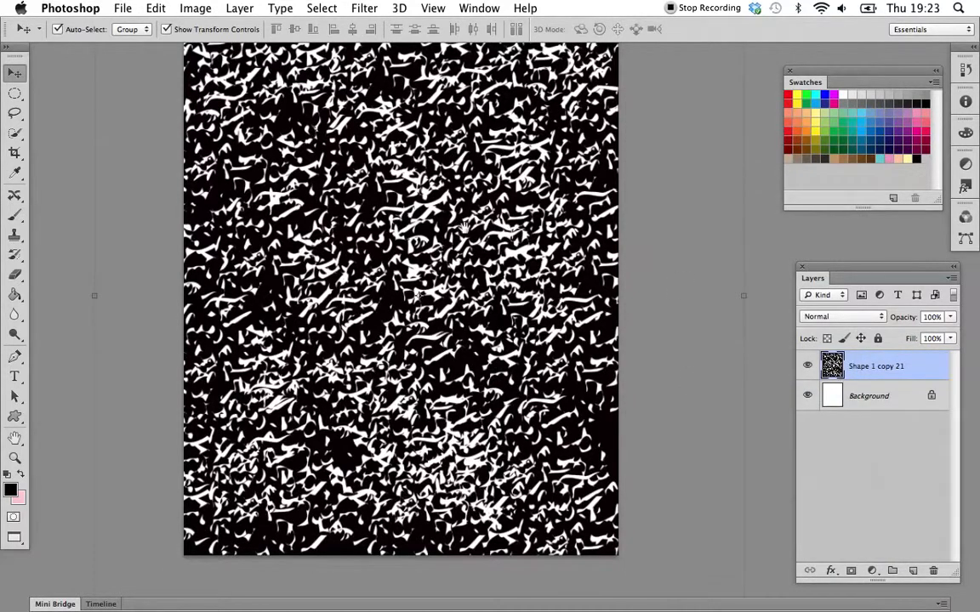
pyautogui.scroll(3, 486, 225)
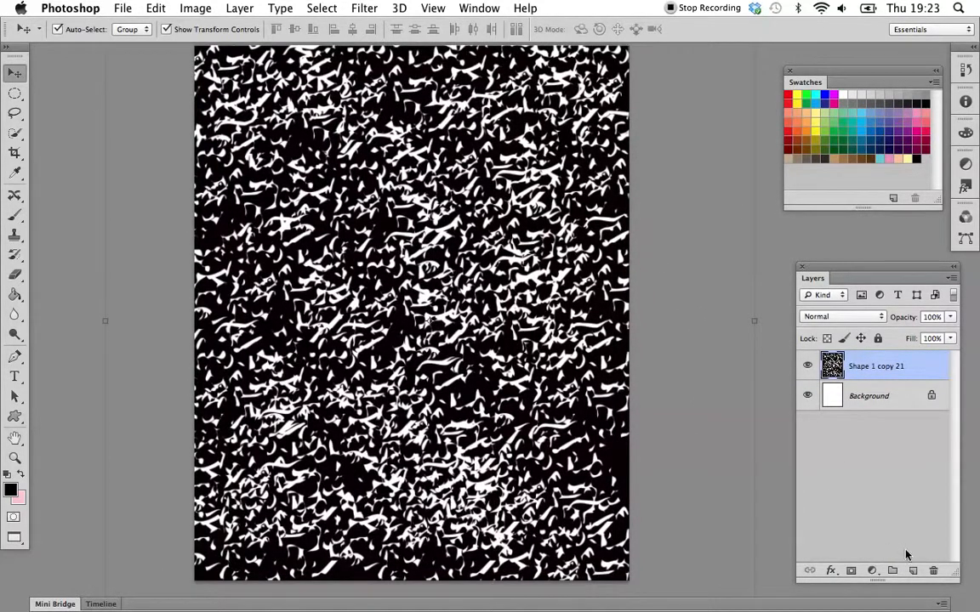
# - Add a new layer above the merged fragment pattern and fill it with turquoise
pyautogui.click(913, 571)
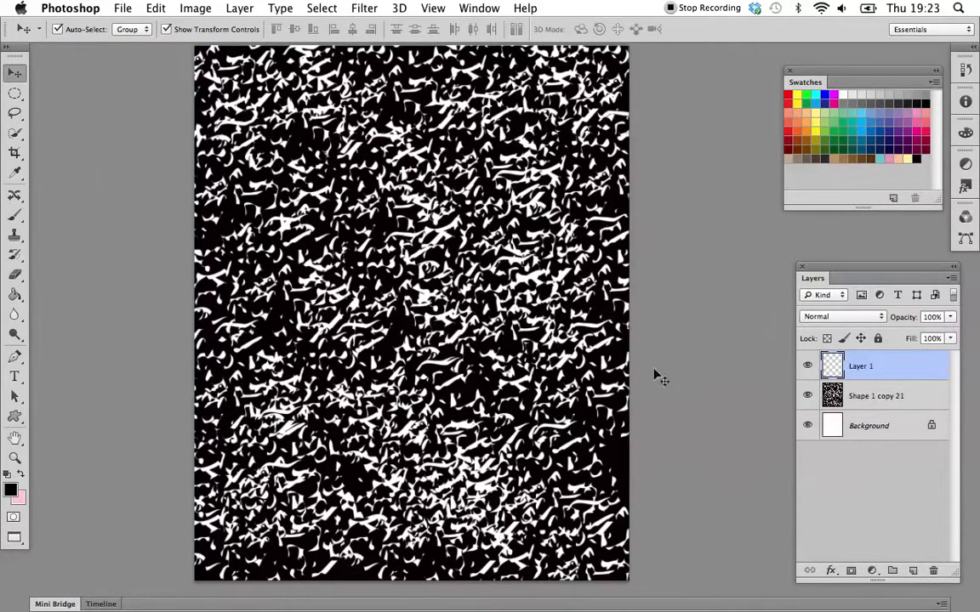
pyautogui.click(907, 159)
pyautogui.click(880, 159)
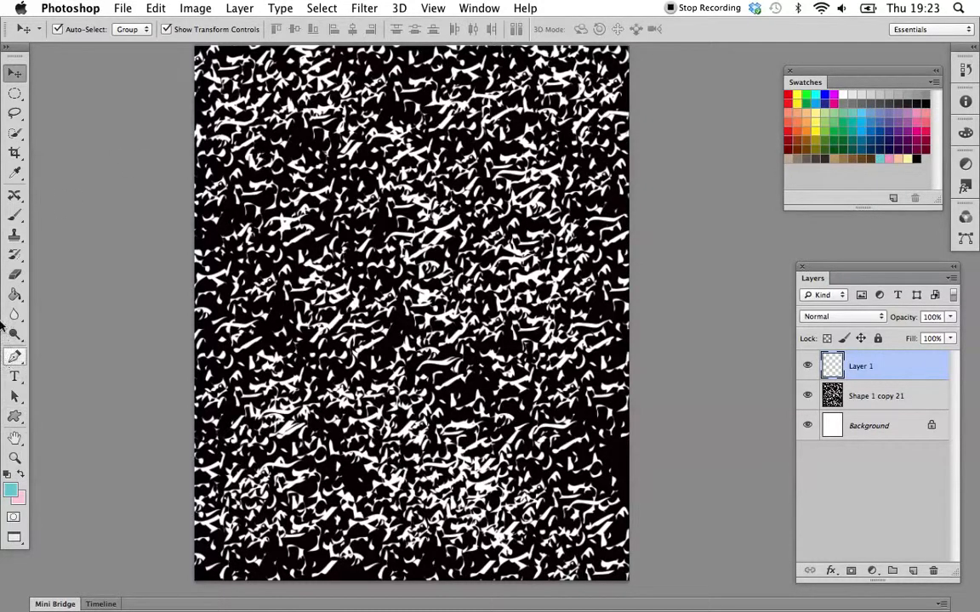
pyautogui.click(14, 294)
pyautogui.click(296, 228)
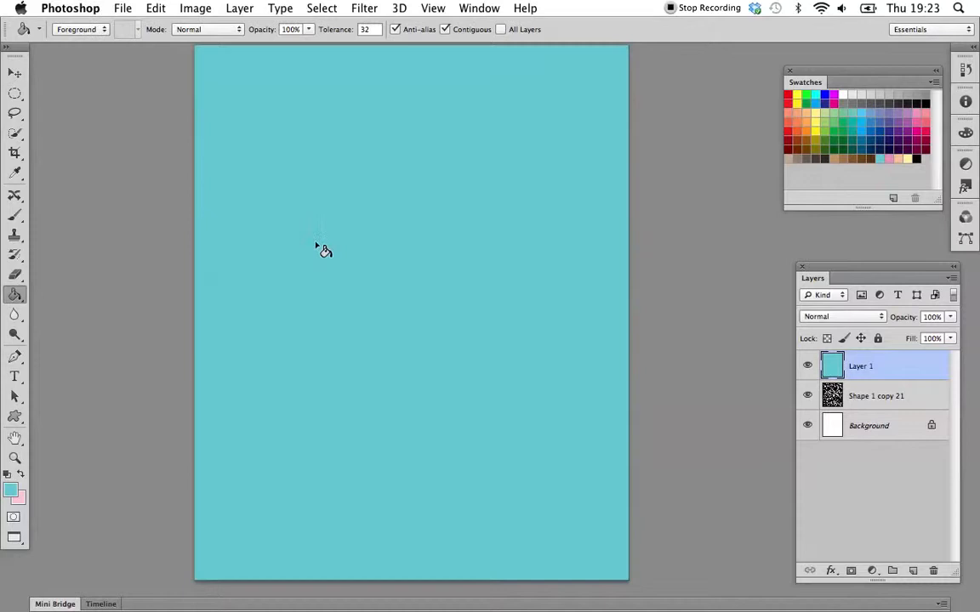
# - Draw the diagonal-stripes custom shape about 2826 px wide and high so that it covers the whole canvas
pyautogui.click(14, 416)
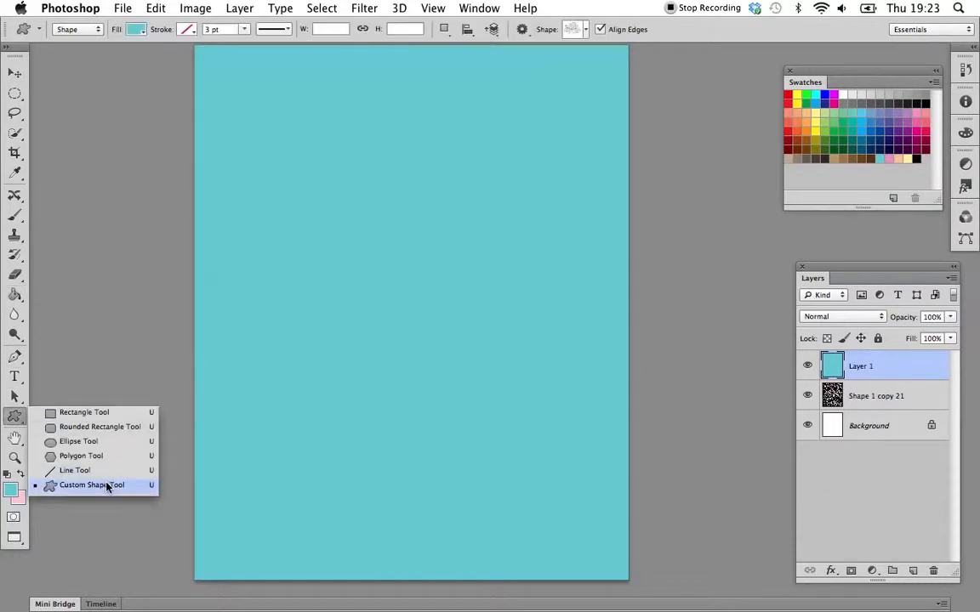
pyautogui.click(107, 485)
pyautogui.click(583, 31)
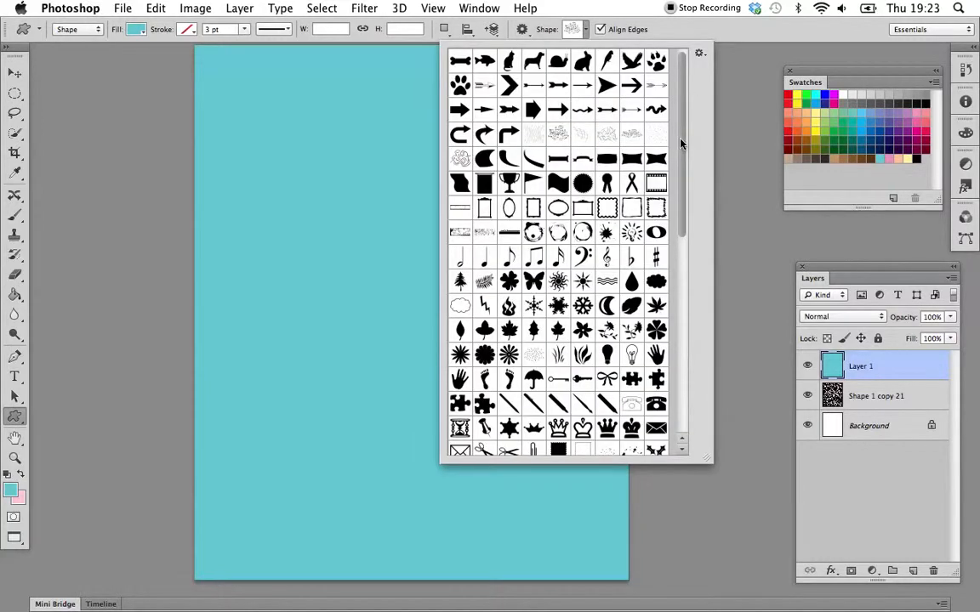
pyautogui.moveTo(681, 143); pyautogui.dragTo(686, 364)
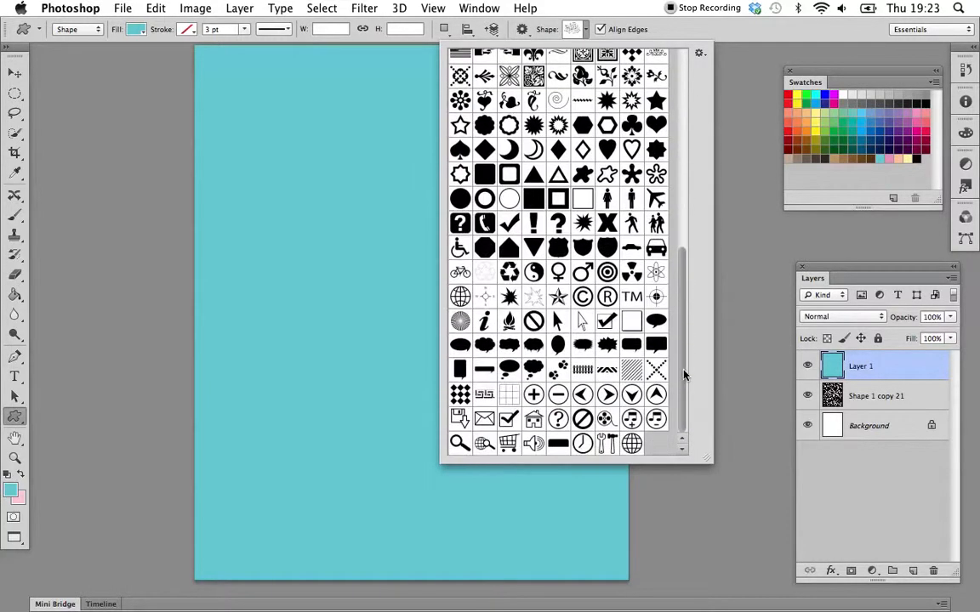
pyautogui.click(633, 379)
pyautogui.click(142, 64)
pyautogui.click(422, 196)
pyautogui.press('Escape')
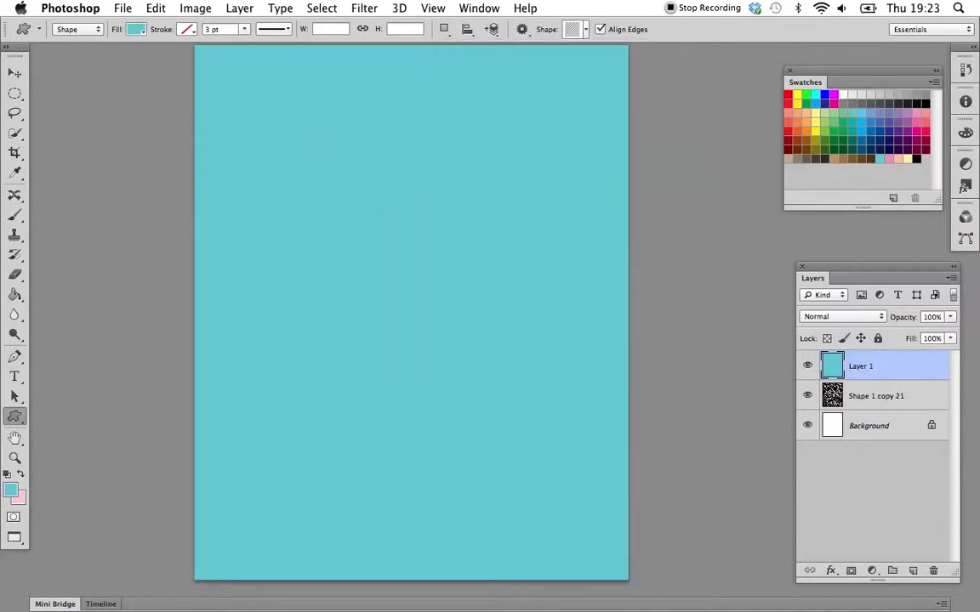
pyautogui.press('super+minus')
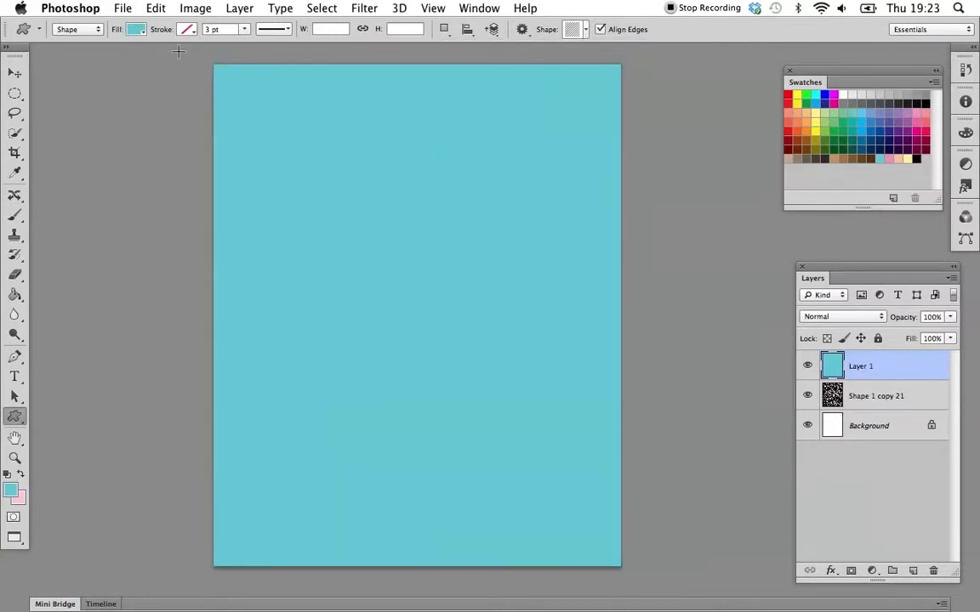
pyautogui.moveTo(179, 50)
pyautogui.mouseDown()
pyautogui.moveTo(376, 226)
pyautogui.moveTo(449, 551)
pyautogui.moveTo(494, 590)
pyautogui.moveTo(615, 94)
pyautogui.moveTo(659, 199)
pyautogui.moveTo(719, 240)
pyautogui.mouseUp()
pyautogui.moveTo(430, 79); pyautogui.dragTo(398, 452)
pyautogui.moveTo(411, 205)
pyautogui.mouseDown()
pyautogui.moveTo(425, 278)
pyautogui.moveTo(422, 267)
pyautogui.mouseUp()
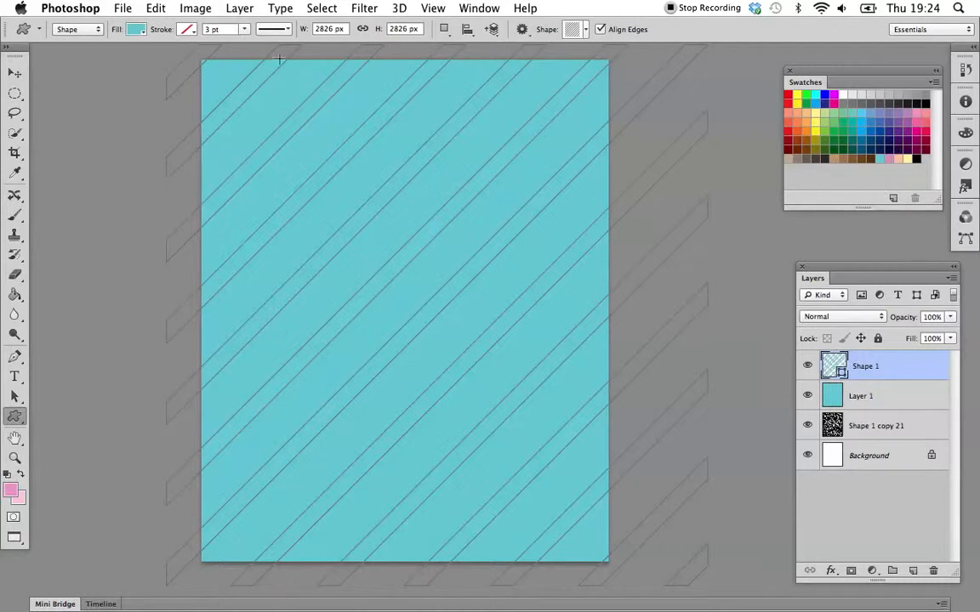
# - Change the fill colour of the diagonal stripes shape to pink
pyautogui.click(136, 30)
pyautogui.click(62, 100)
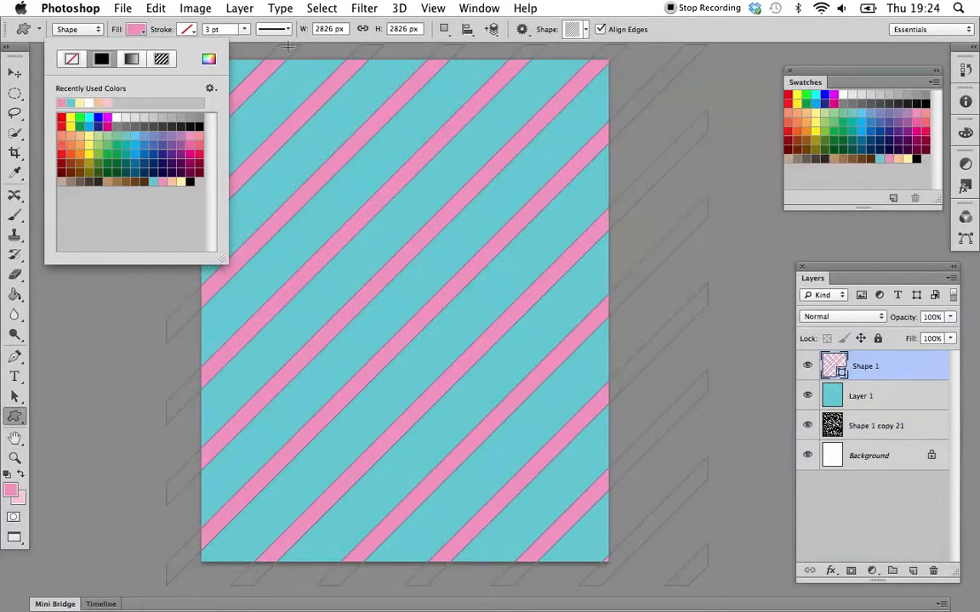
pyautogui.click(864, 531)
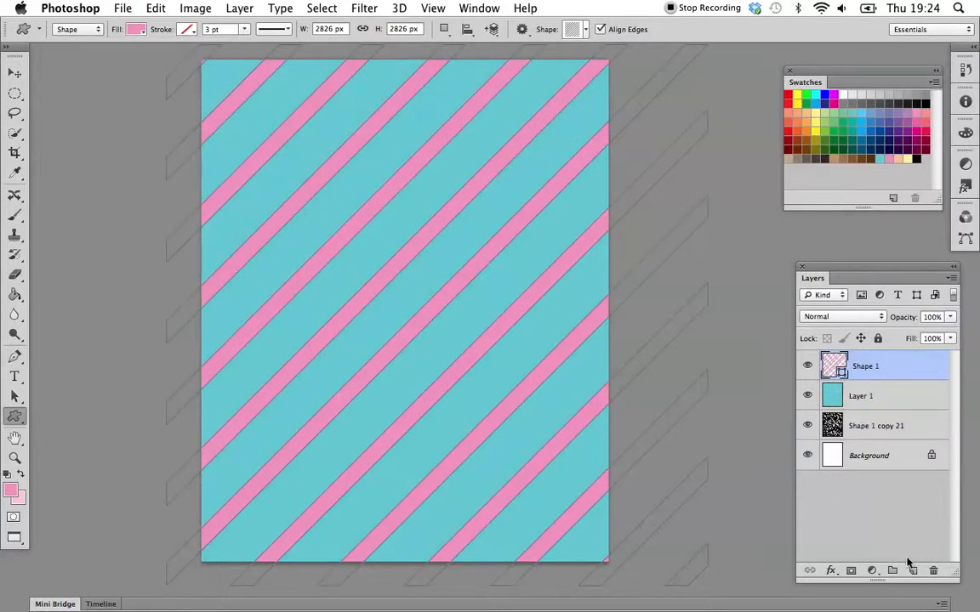
# - Merge the pink stripes with the turquoise layer and add a new empty layer above the result
pyautogui.keyDown('shift'); pyautogui.click(837, 395); pyautogui.keyUp('shift')
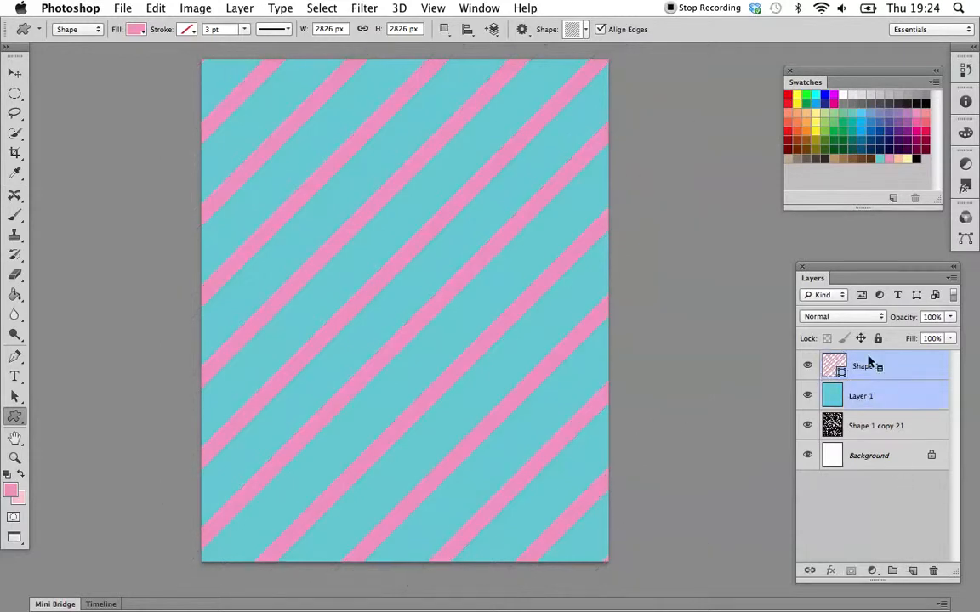
pyautogui.rightClick(869, 369)
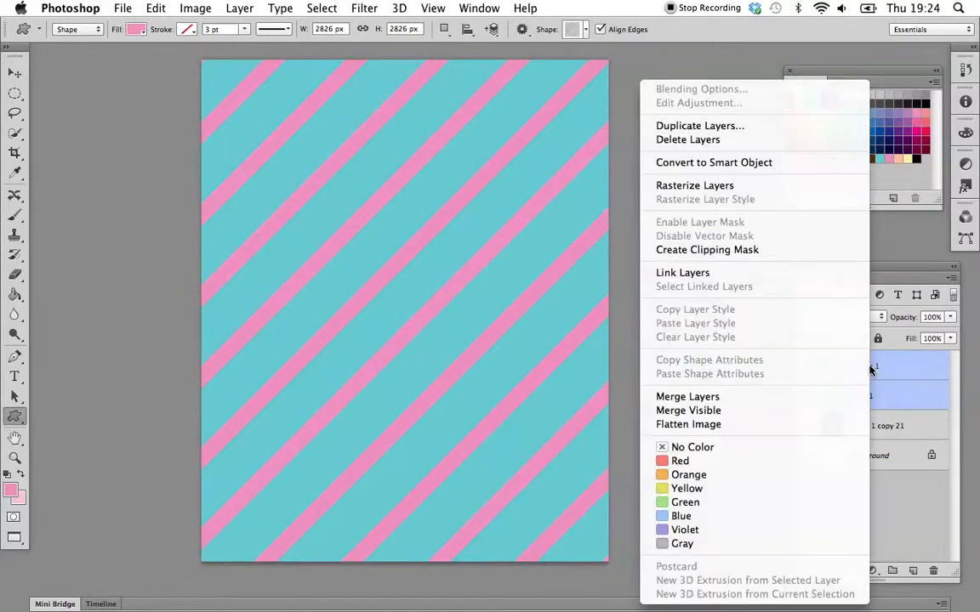
pyautogui.click(781, 398)
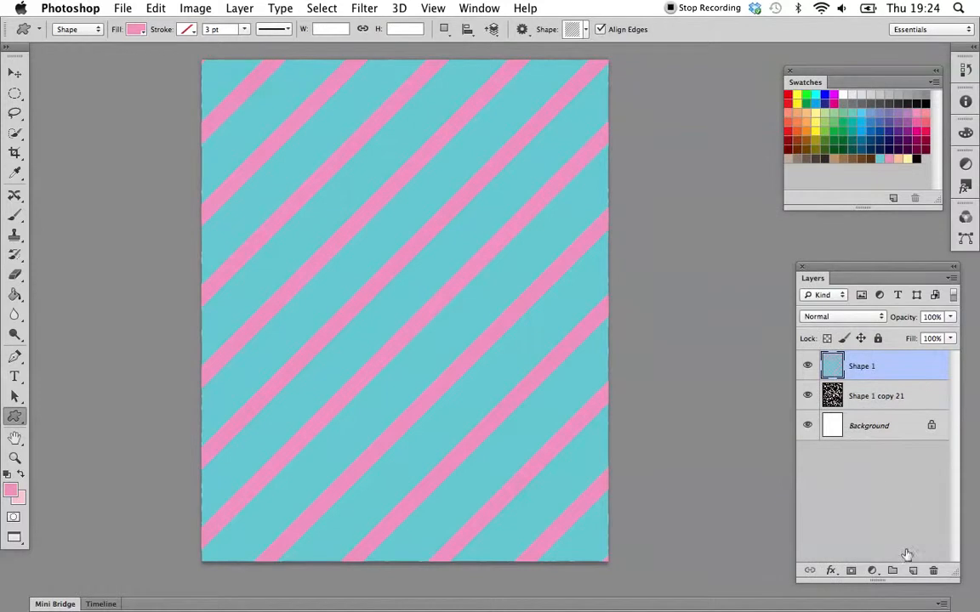
pyautogui.press('super+alt+shift+n')
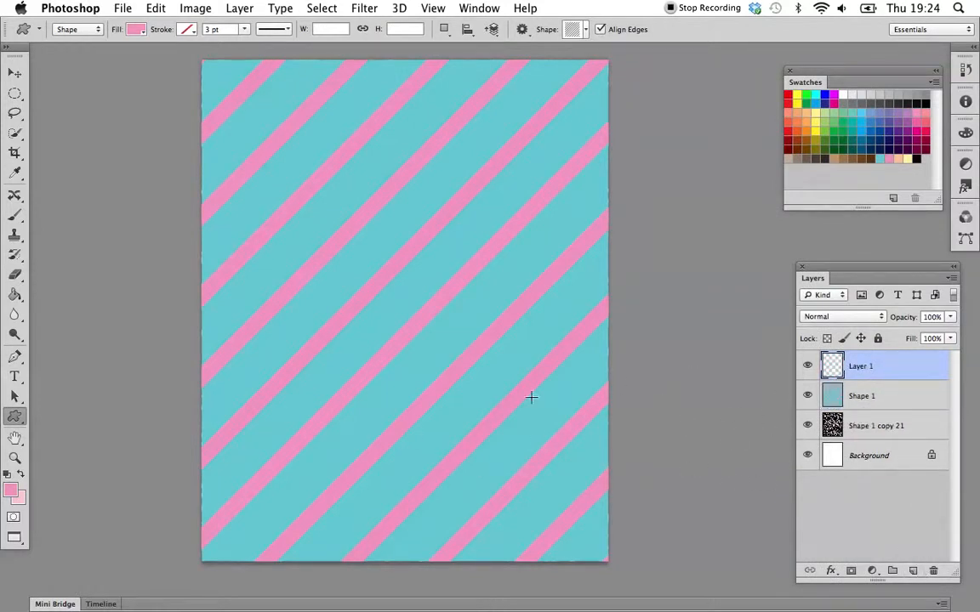
# - Fill the new empty layer above the stripes with pale yellow
pyautogui.click(14, 298)
pyautogui.click(906, 160)
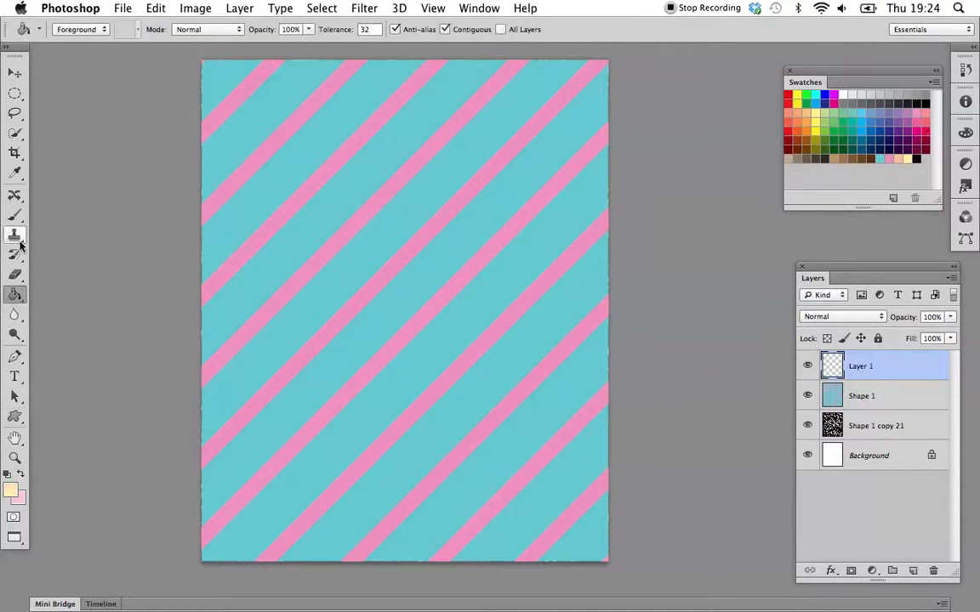
pyautogui.click(422, 218)
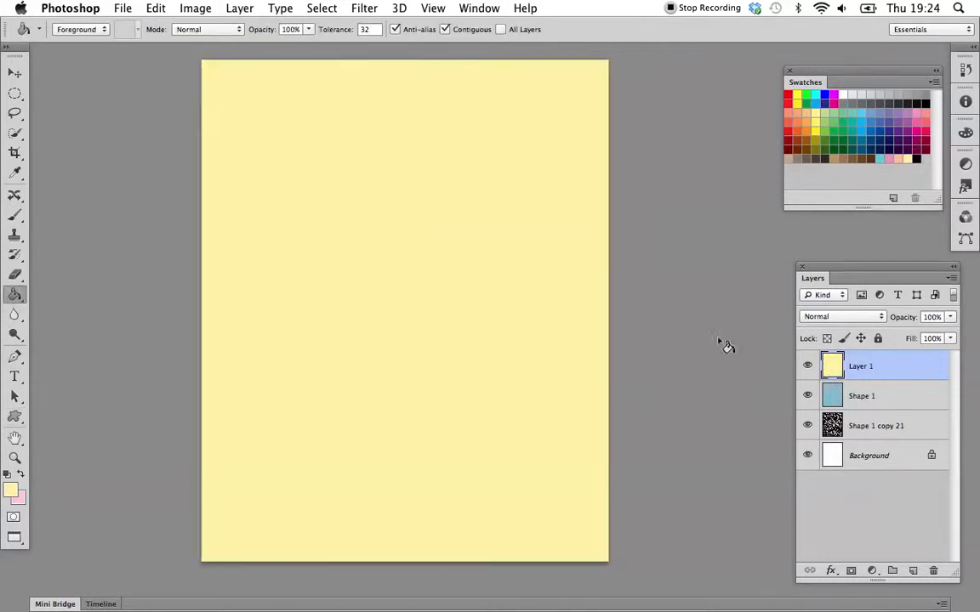
# - Choose the scattered-sticks custom shape from the shape library for the Custom Shape tool
pyautogui.click(15, 416)
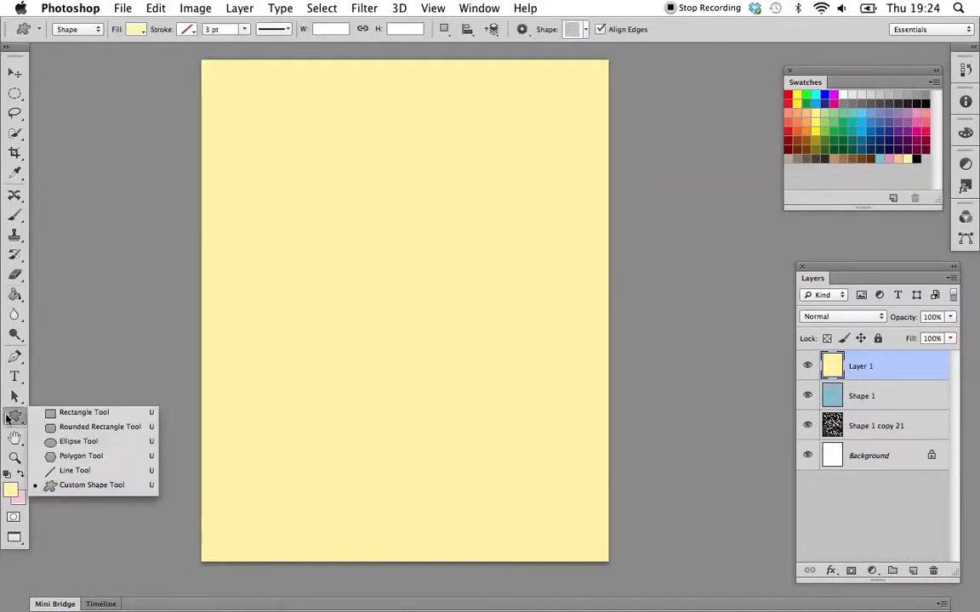
pyautogui.click(106, 490)
pyautogui.click(578, 32)
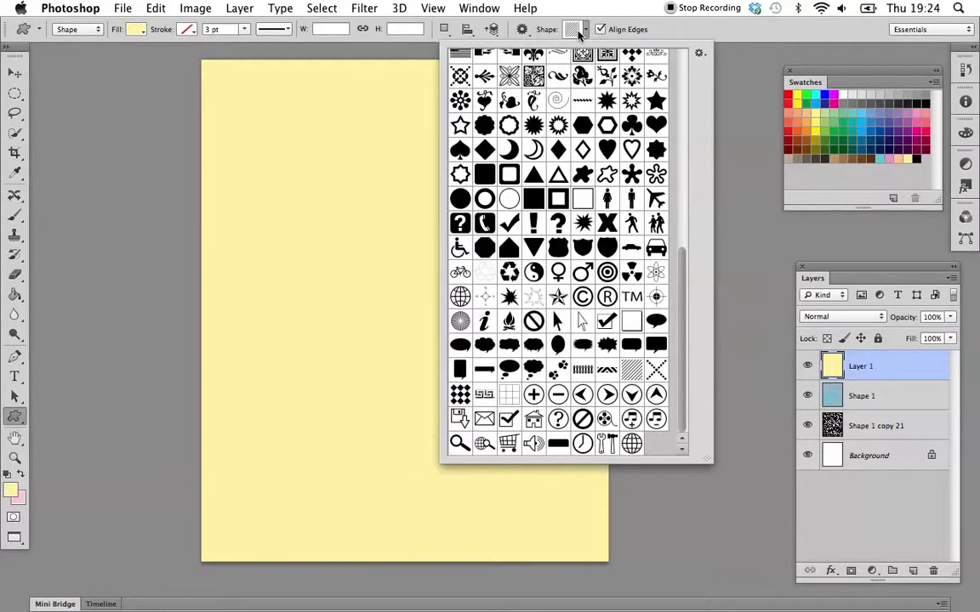
pyautogui.moveTo(681, 298); pyautogui.dragTo(691, 77)
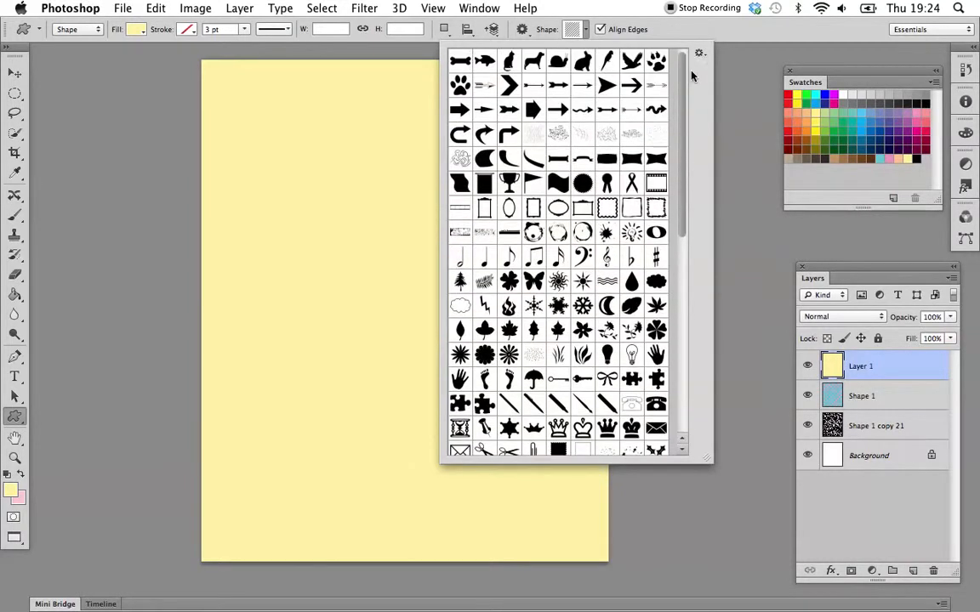
pyautogui.click(607, 137)
# - Set the shape fill to peach and draw the scattered sticks about 1349 px wide and 985 px high at the canvas's upper left
pyautogui.click(881, 159)
pyautogui.click(136, 29)
pyautogui.click(158, 34)
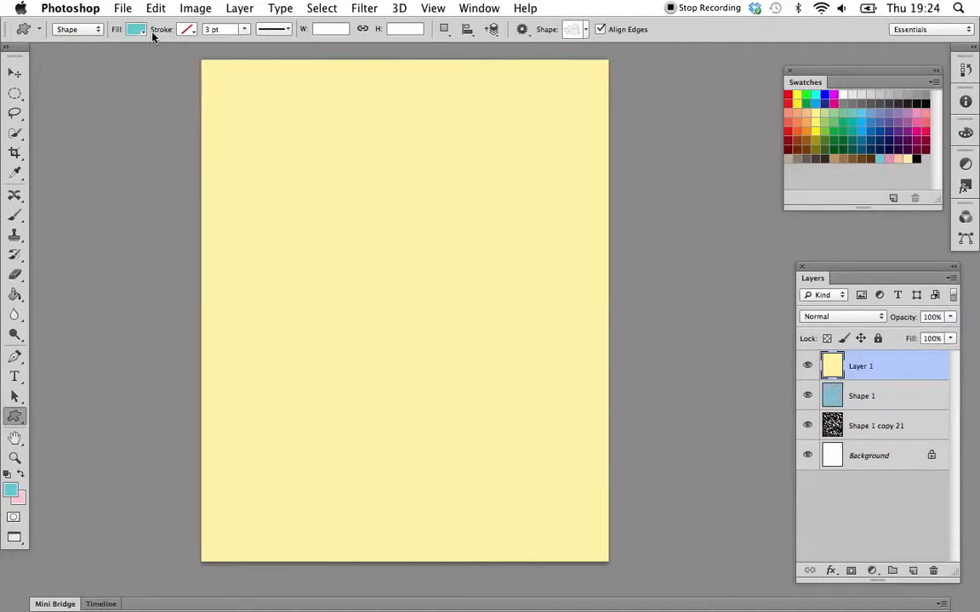
pyautogui.click(897, 159)
pyautogui.click(136, 29)
pyautogui.click(287, 147)
pyautogui.moveTo(204, 60); pyautogui.dragTo(451, 489)
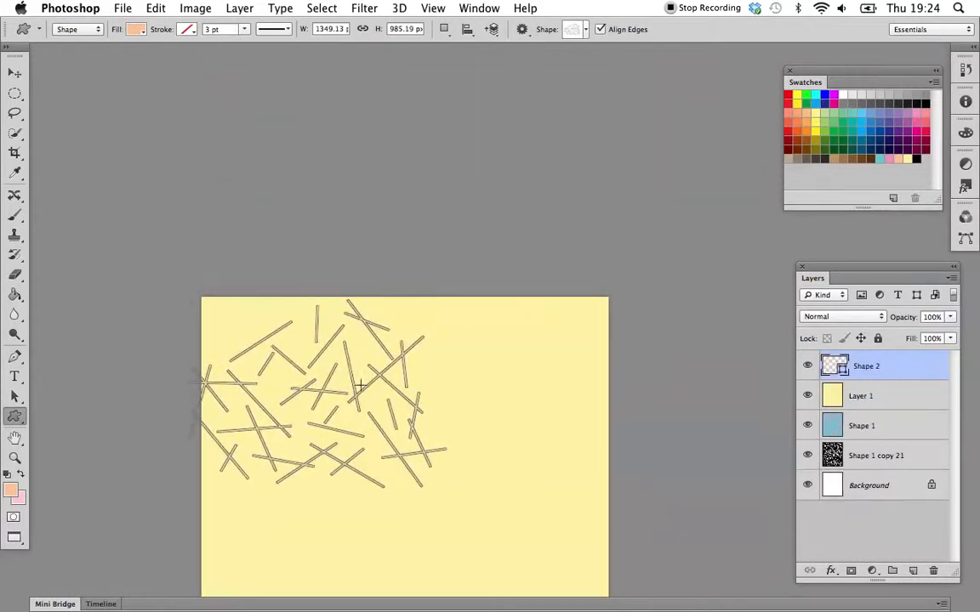
# - Duplicate the peach sticks shape repeatedly and spread the copies until they cover the whole yellow canvas
pyautogui.press('v')
pyautogui.moveTo(348, 370); pyautogui.dragTo(601, 351)
pyautogui.moveTo(519, 477); pyautogui.dragTo(469, 319)
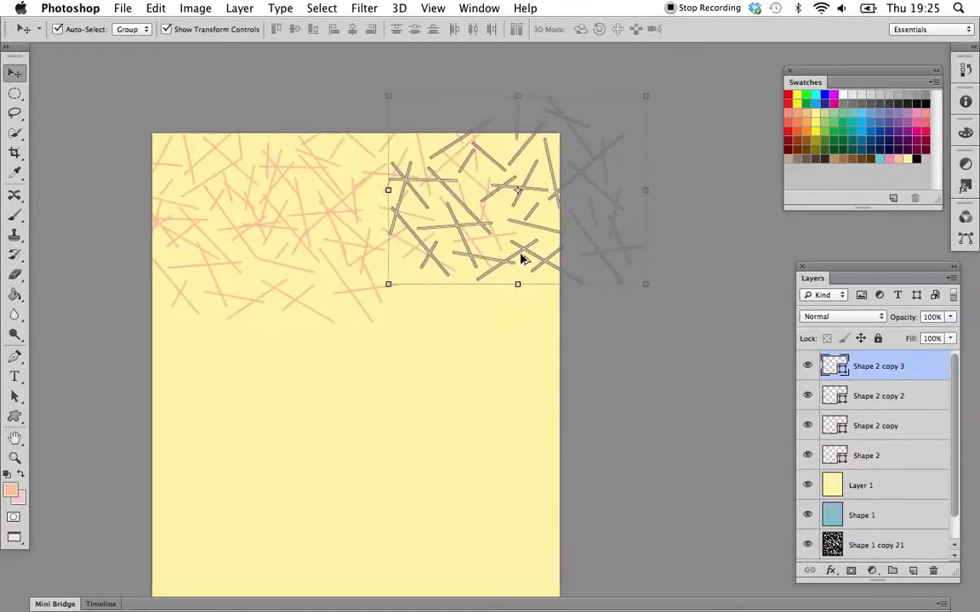
pyautogui.moveTo(523, 238); pyautogui.dragTo(507, 347)
pyautogui.moveTo(519, 394); pyautogui.dragTo(555, 506)
# - Merge all the peach stick shape layers with the yellow layer, leaving no layer selected
pyautogui.moveTo(954, 382); pyautogui.dragTo(931, 502)
pyautogui.keyDown('shift'); pyautogui.click(859, 460); pyautogui.keyUp('shift')
pyautogui.rightClick(873, 459)
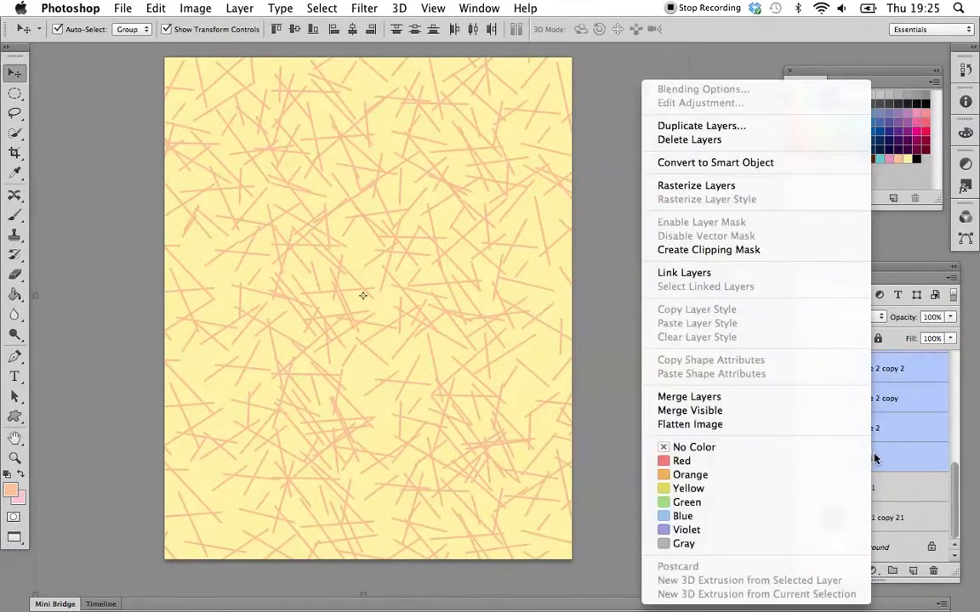
pyautogui.click(693, 397)
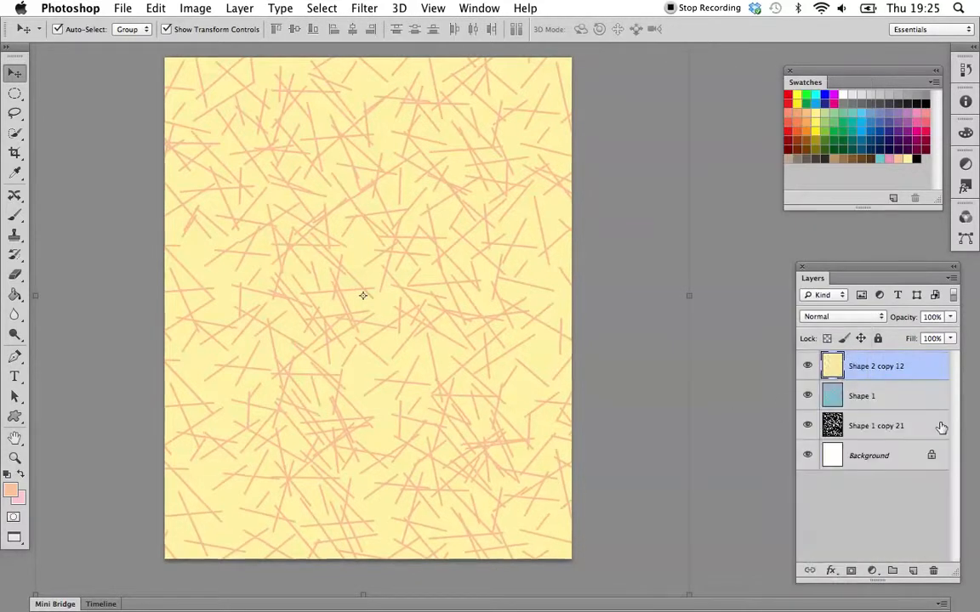
pyautogui.click(869, 523)
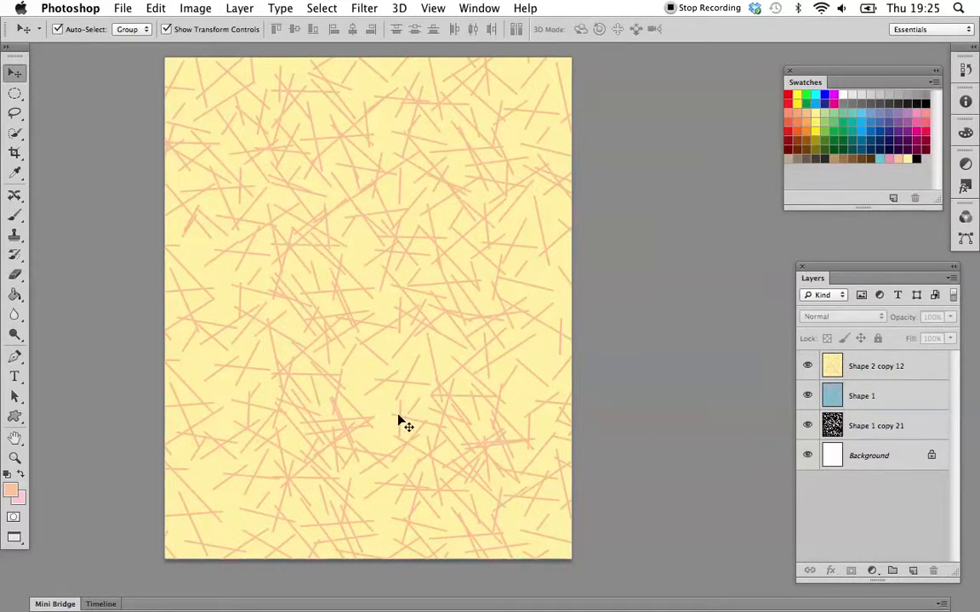
# - Draw a white rectangle about 3882 px wide and 1968 px high that covers the upper part of the canvas
pyautogui.press('super+minus')
pyautogui.press('super+plus')
pyautogui.press('super+minus')
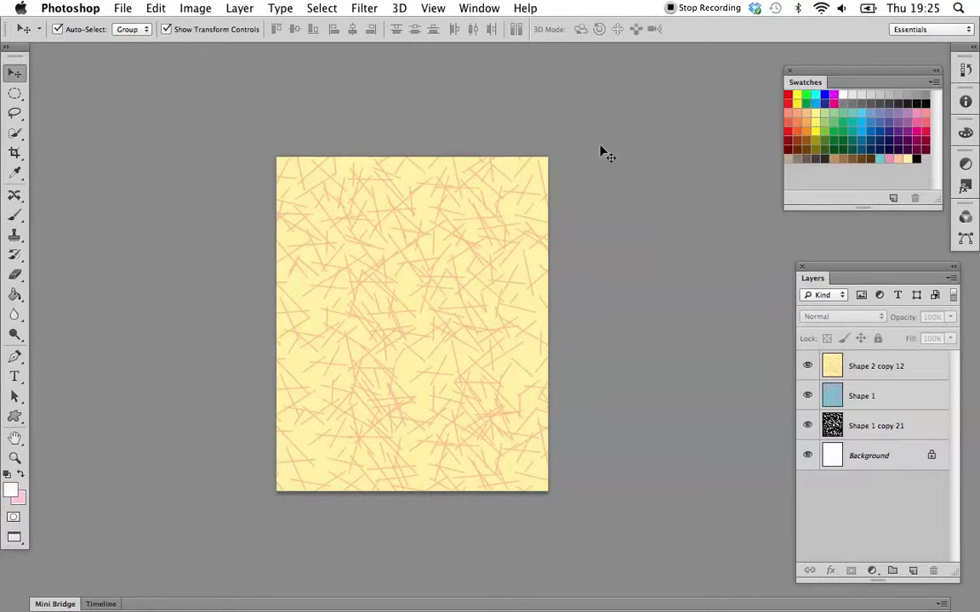
pyautogui.moveTo(15, 416); pyautogui.dragTo(89, 419)
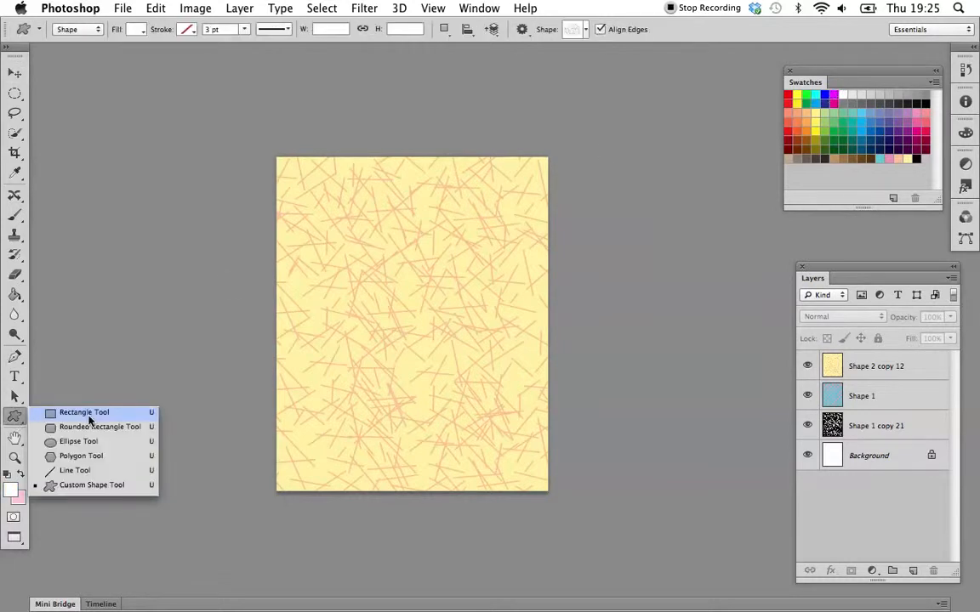
pyautogui.click(90, 415)
pyautogui.moveTo(173, 61); pyautogui.dragTo(669, 313)
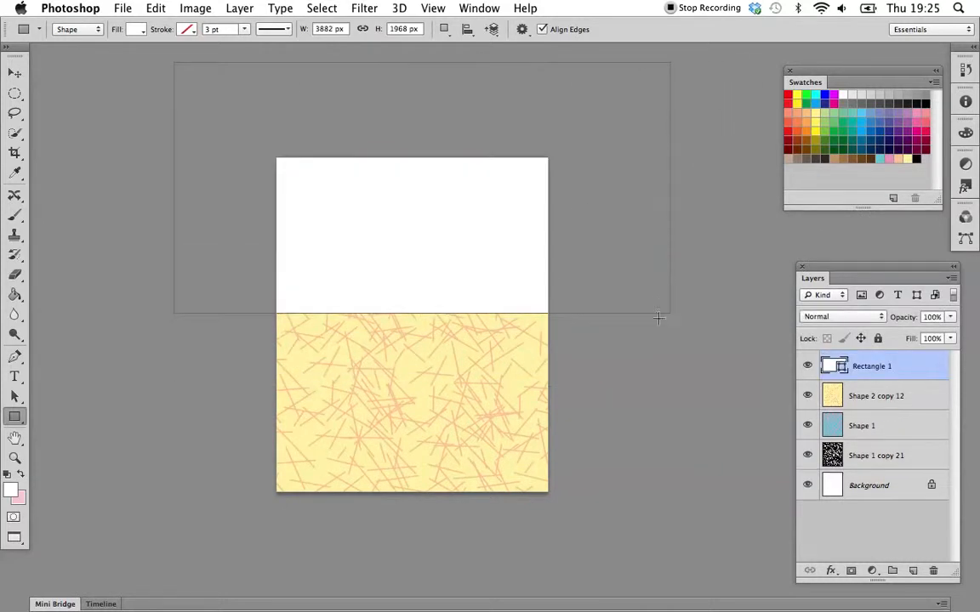
# - Rotate the white rectangle counterclockwise so that its lower edge runs diagonally up to the right across the canvas
pyautogui.press('r')
pyautogui.press('v')
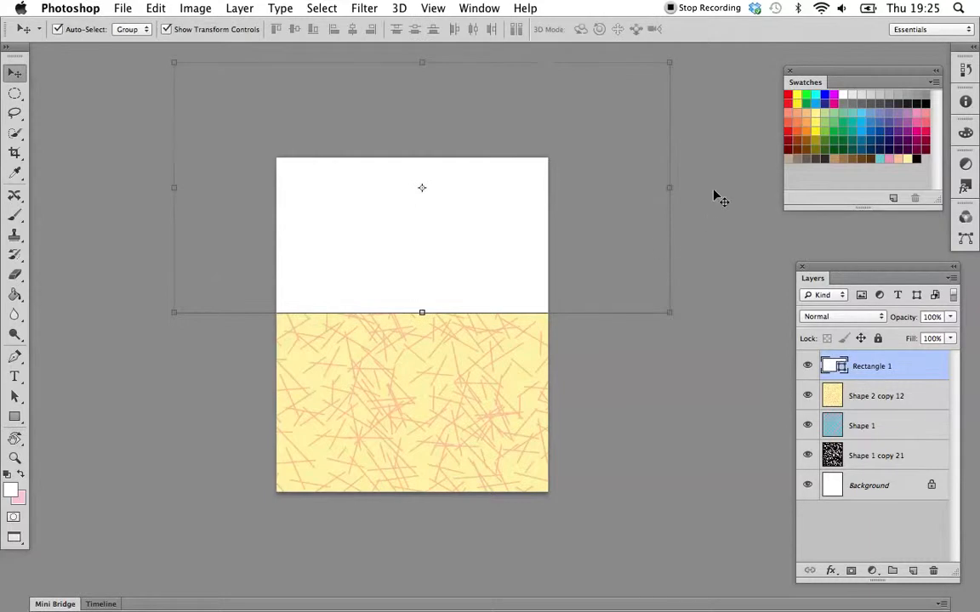
pyautogui.moveTo(691, 187); pyautogui.dragTo(617, 80)
pyautogui.press('Return')
# - Place a copy of the rotated white rectangle over the lower part of the canvas, leaving a diagonal band open between the two
pyautogui.moveTo(498, 218); pyautogui.dragTo(578, 477)
pyautogui.hotkey('ctrl', 'j')
pyautogui.hotkey('ctrl', 't')
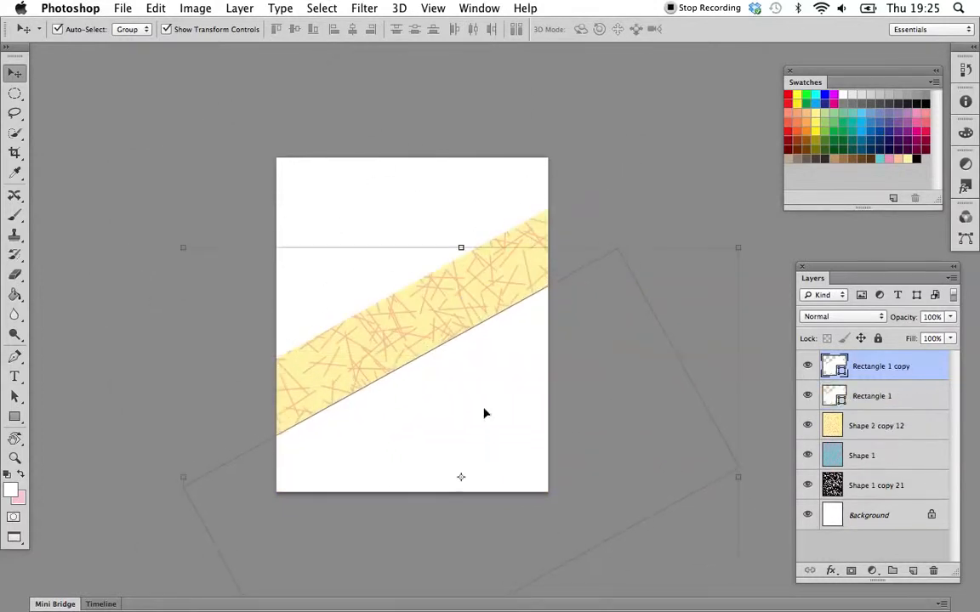
pyautogui.press('Return')
# - Merge the two white rectangles into one shape layer
pyautogui.keyDown('shift'); pyautogui.click(410, 198); pyautogui.keyUp('shift')
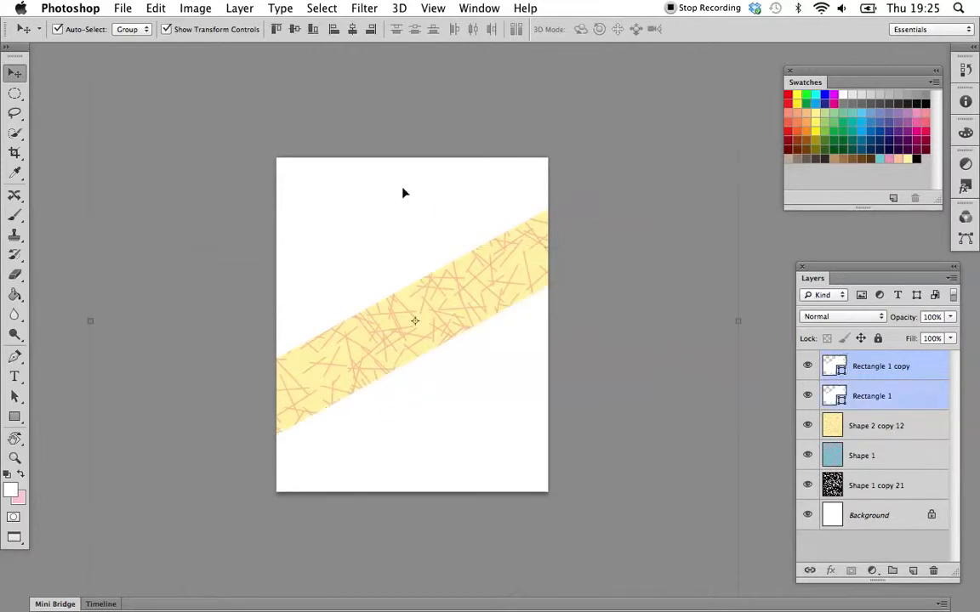
pyautogui.rightClick(880, 366)
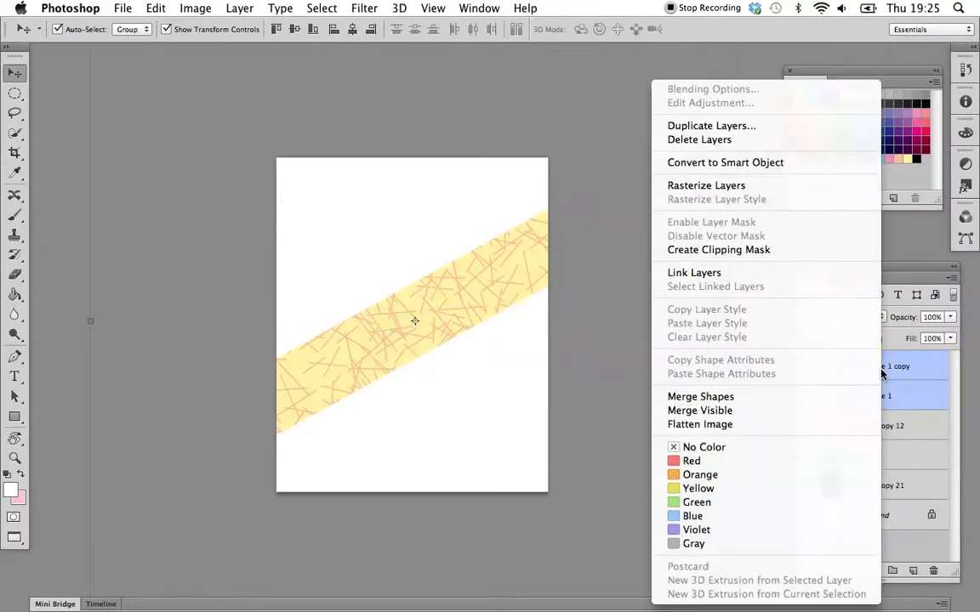
pyautogui.click(733, 398)
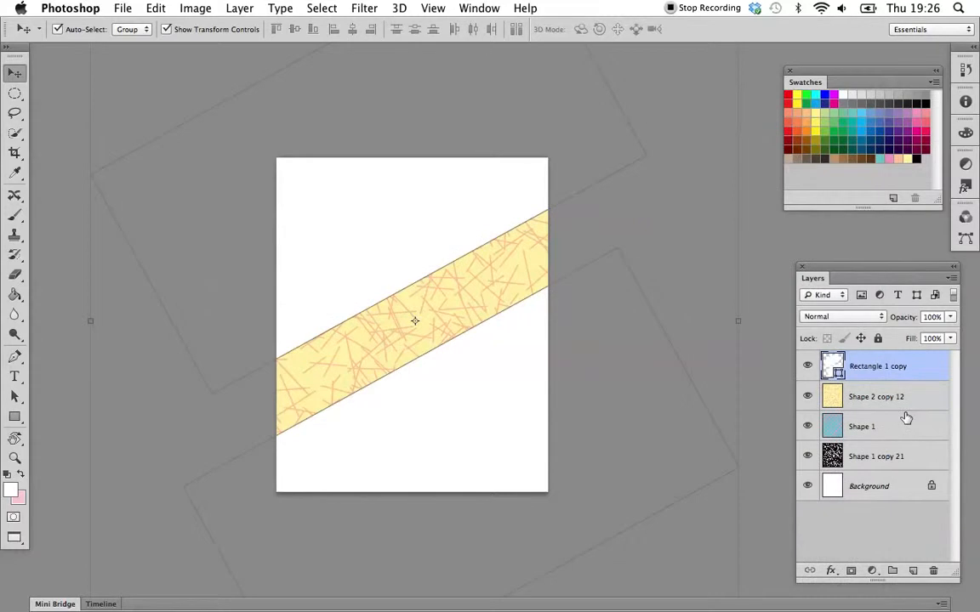
# - Hide the white rectangles and the yellow pattern, and load the rectangles' outline as a selection with the Shape 1 stripes layer active
pyautogui.click(807, 366)
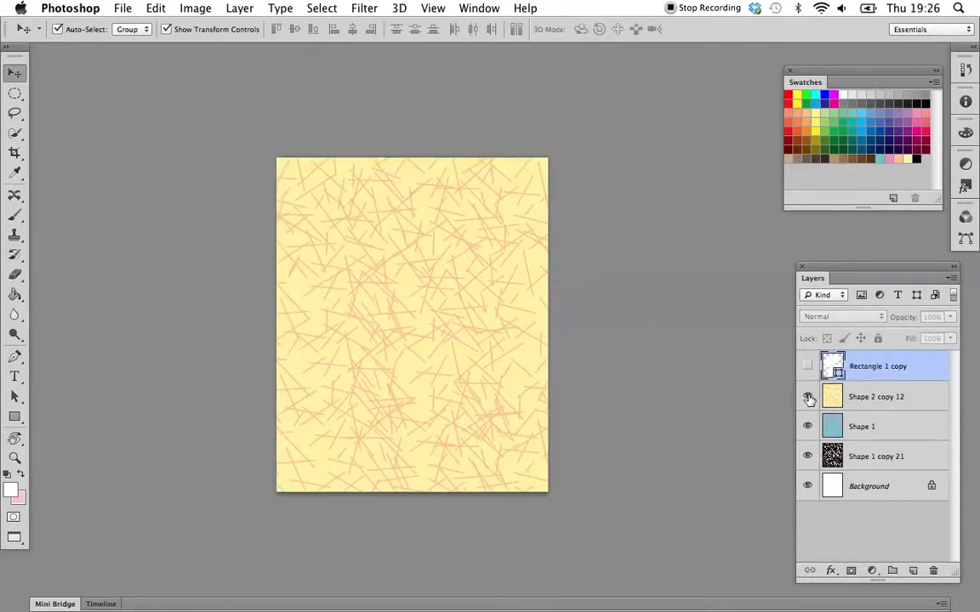
pyautogui.click(807, 397)
pyautogui.click(935, 428)
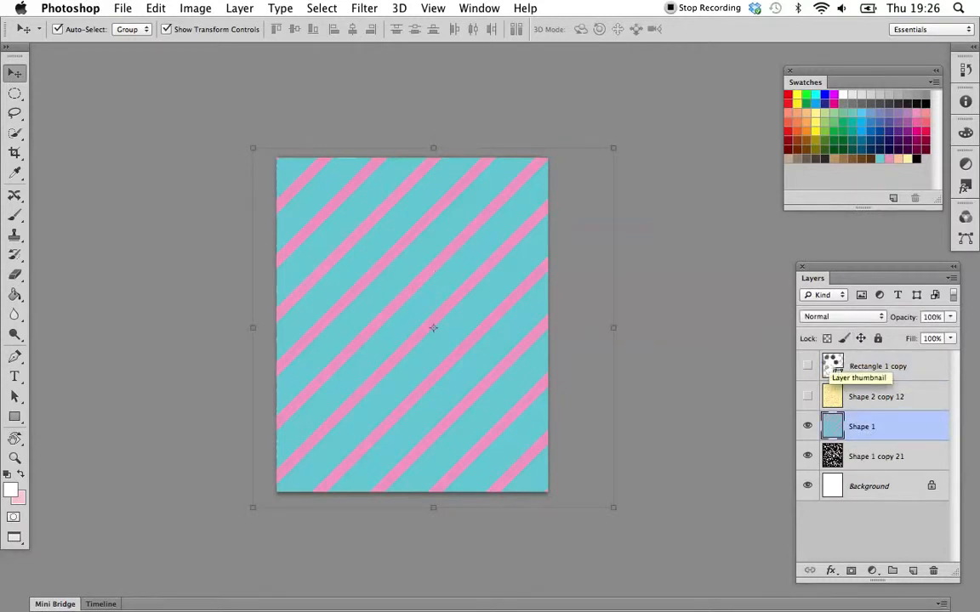
pyautogui.keyDown('super'); pyautogui.click(834, 368); pyautogui.keyUp('super')
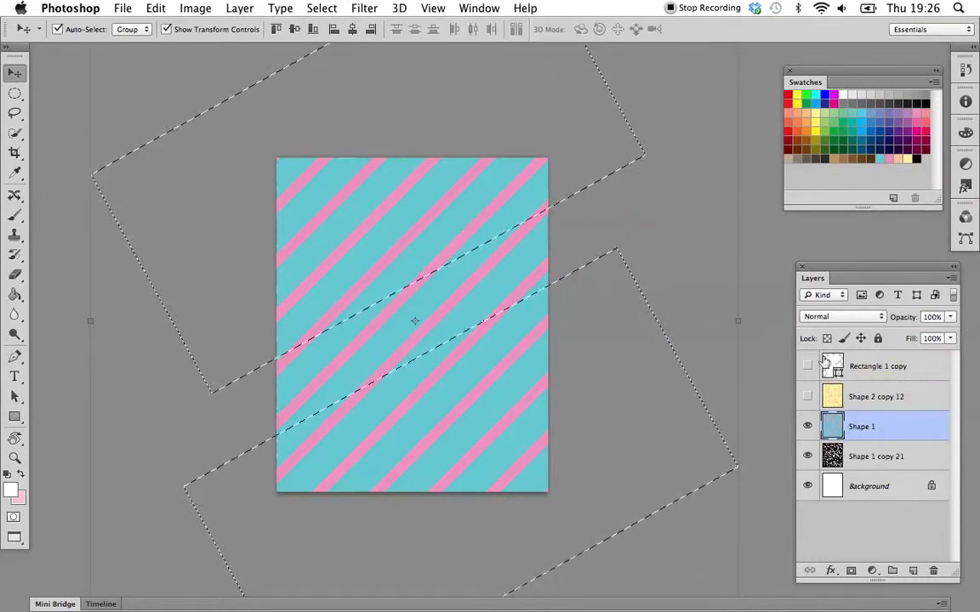
# - Duplicate the Shape 1 stripes layer, delete the selected areas from the copy, and hide the original
pyautogui.moveTo(874, 430); pyautogui.dragTo(913, 569)
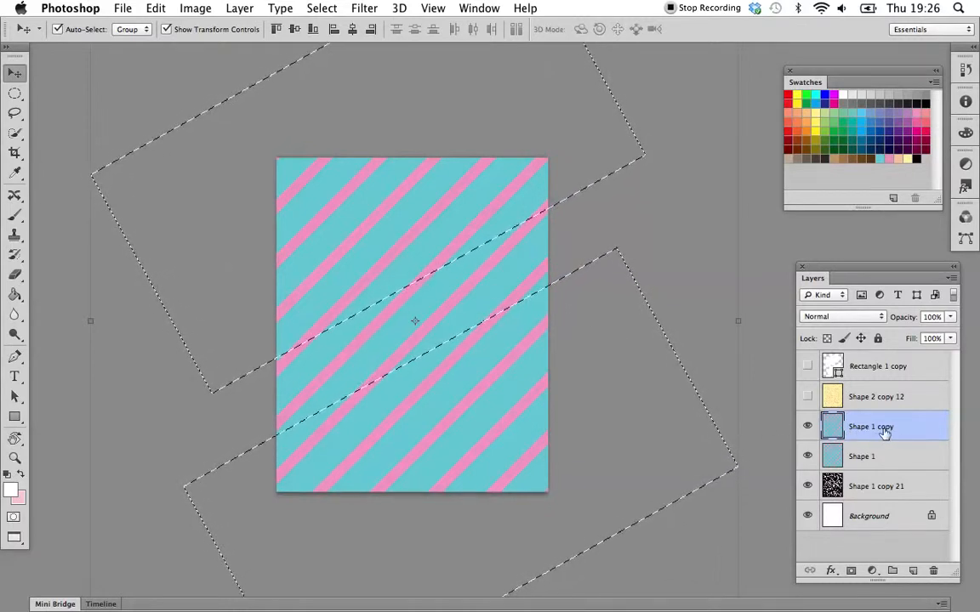
pyautogui.press('Delete')
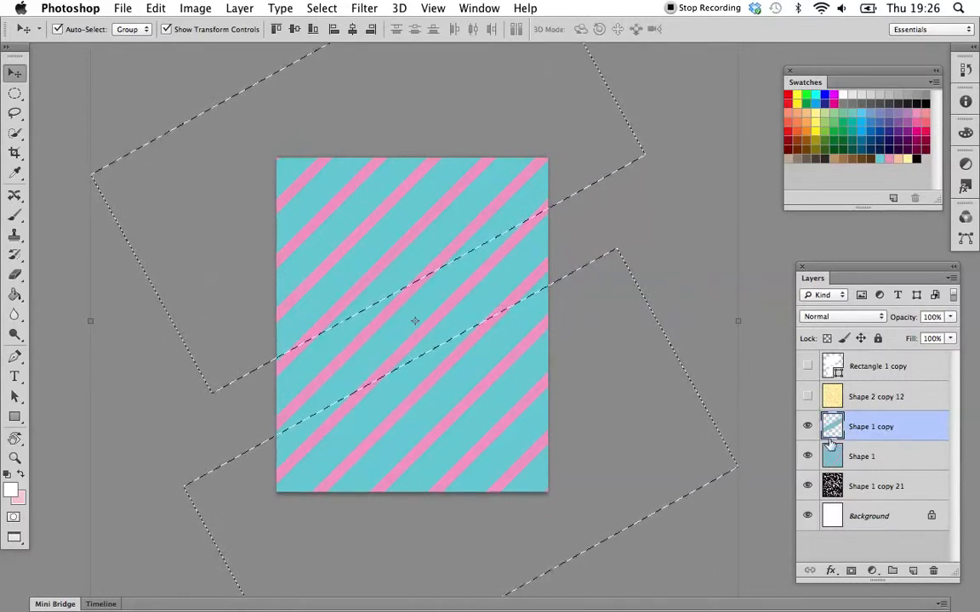
pyautogui.click(808, 456)
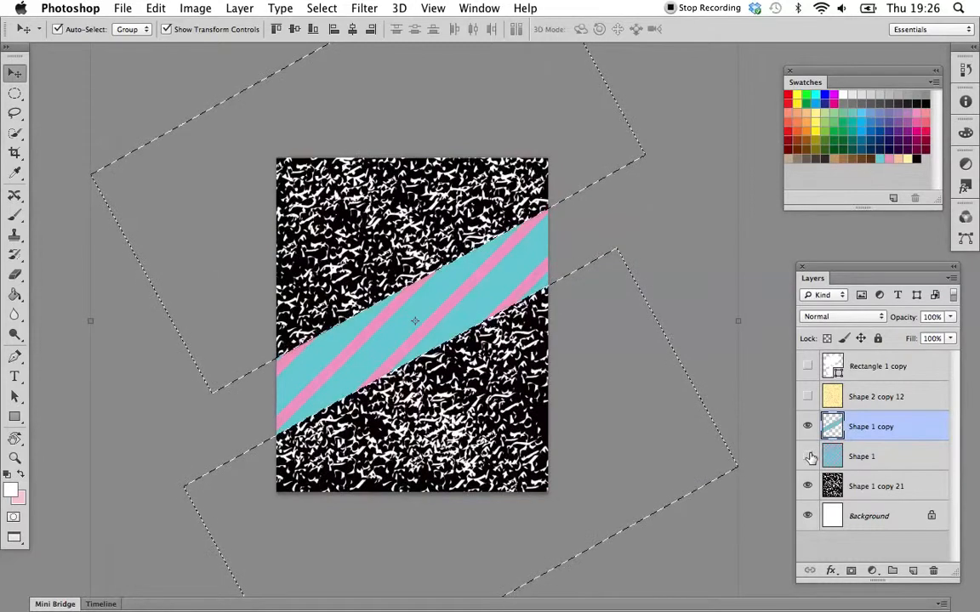
# - Clear the selection, duplicate the hidden Shape 1 stripes layer again, and show the new copy
pyautogui.click(880, 460)
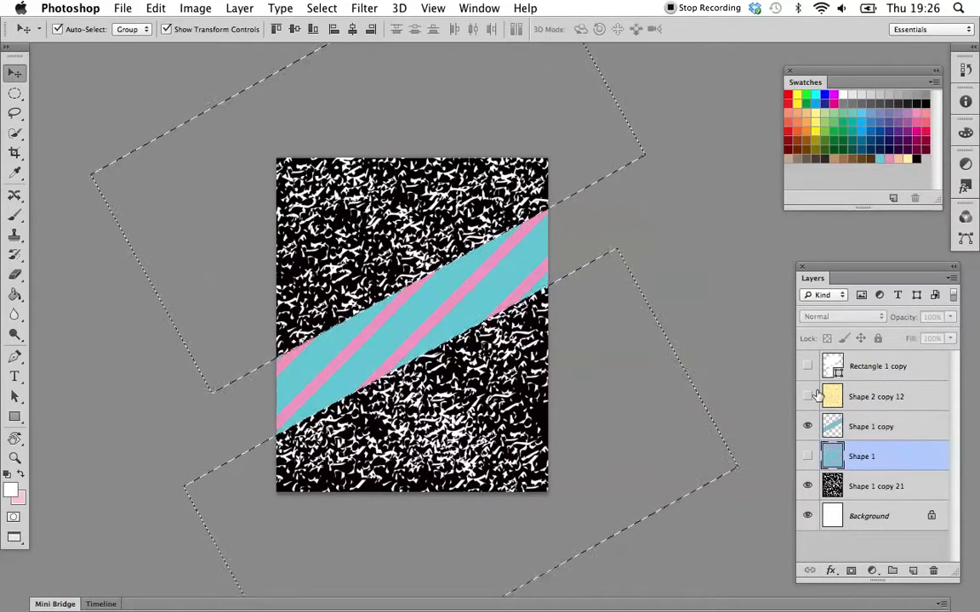
pyautogui.hotkey('ctrl', 'd')
pyautogui.moveTo(857, 469); pyautogui.dragTo(913, 570)
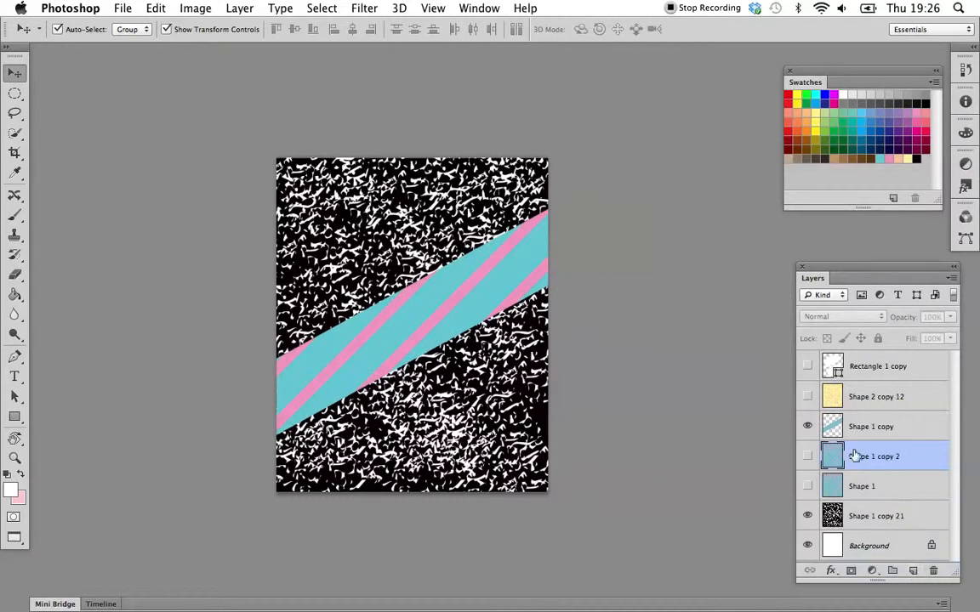
pyautogui.click(808, 457)
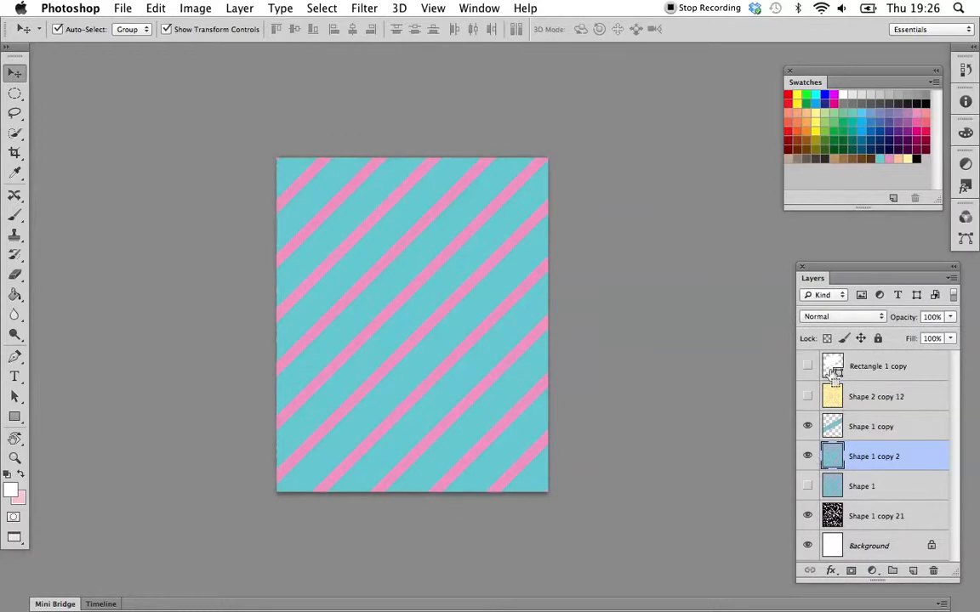
# - Show the merged white rectangles and move them up so their open diagonal band crosses the canvas's upper left corner
pyautogui.keyDown('ctrl'); pyautogui.click(830, 366); pyautogui.keyUp('ctrl')
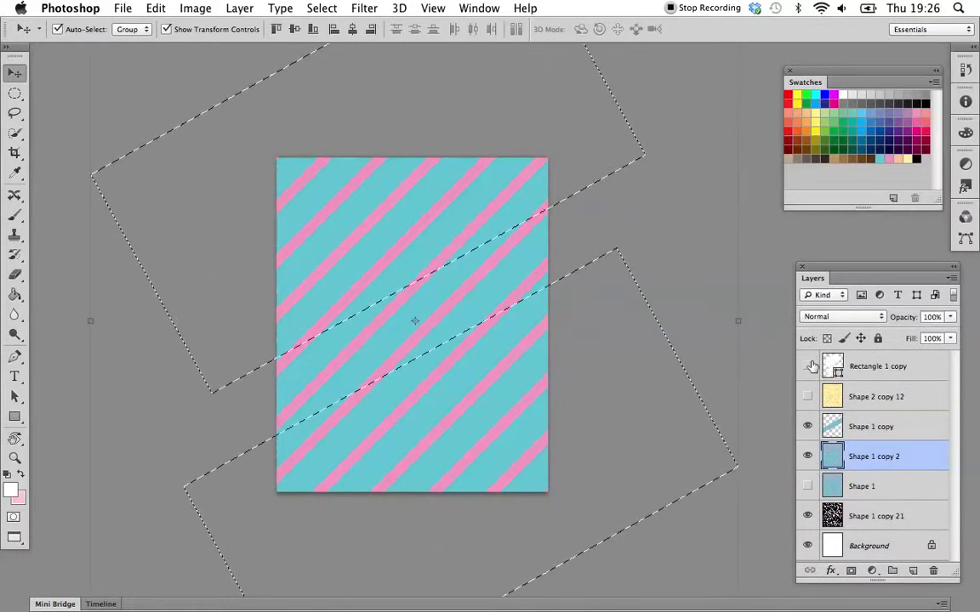
pyautogui.press('super+d')
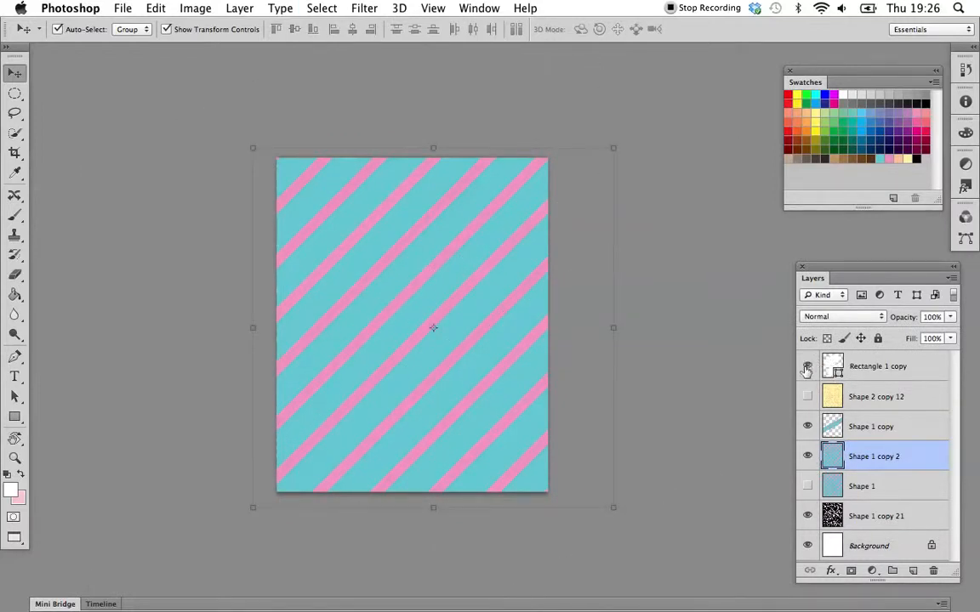
pyautogui.click(807, 366)
pyautogui.moveTo(497, 396); pyautogui.dragTo(465, 271)
pyautogui.moveTo(485, 367)
pyautogui.mouseDown()
pyautogui.moveTo(498, 400)
pyautogui.moveTo(491, 378)
pyautogui.mouseUp()
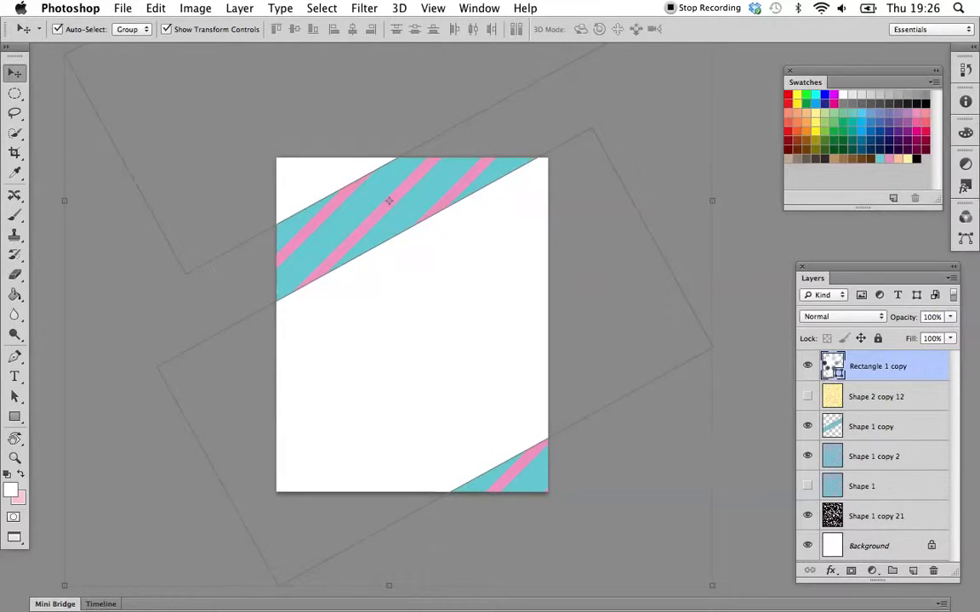
# - Load the rectangles' outline as a selection, hide them, delete the selected areas from Shape 1 copy 2, and deselect
pyautogui.keyDown('super'); pyautogui.click(831, 368); pyautogui.keyUp('super')
pyautogui.click(808, 367)
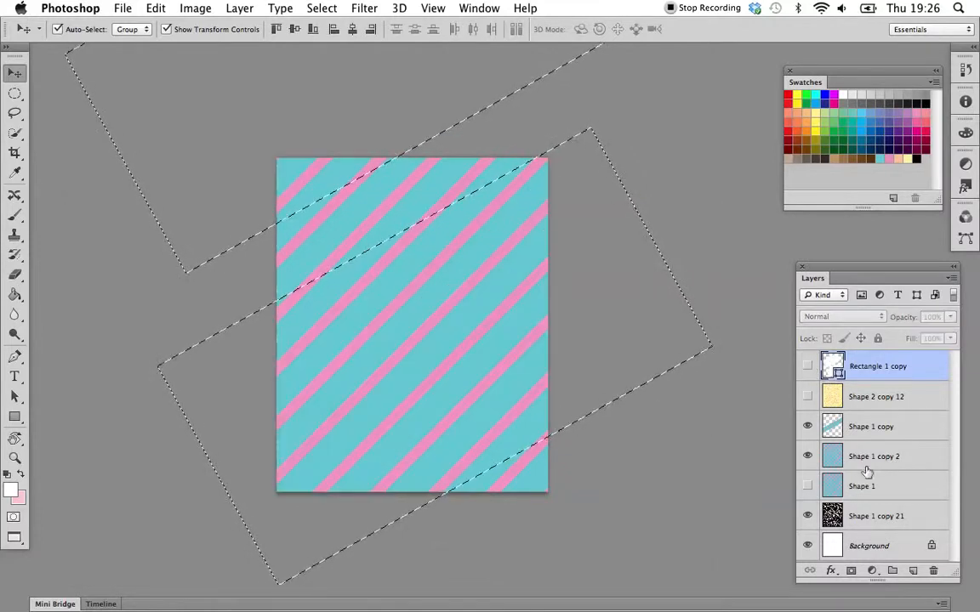
pyautogui.click(870, 460)
pyautogui.press('Delete')
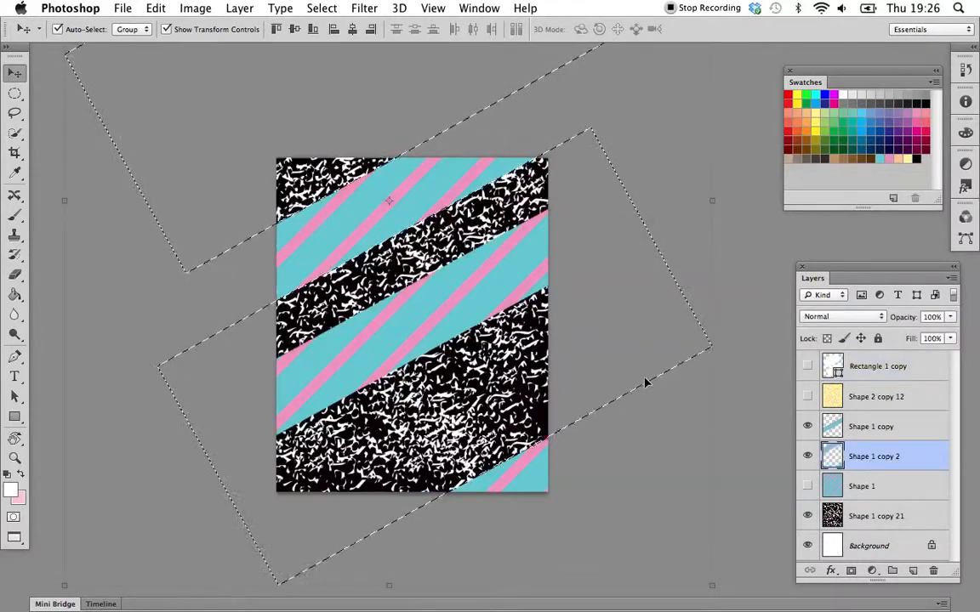
pyautogui.press('super+d')
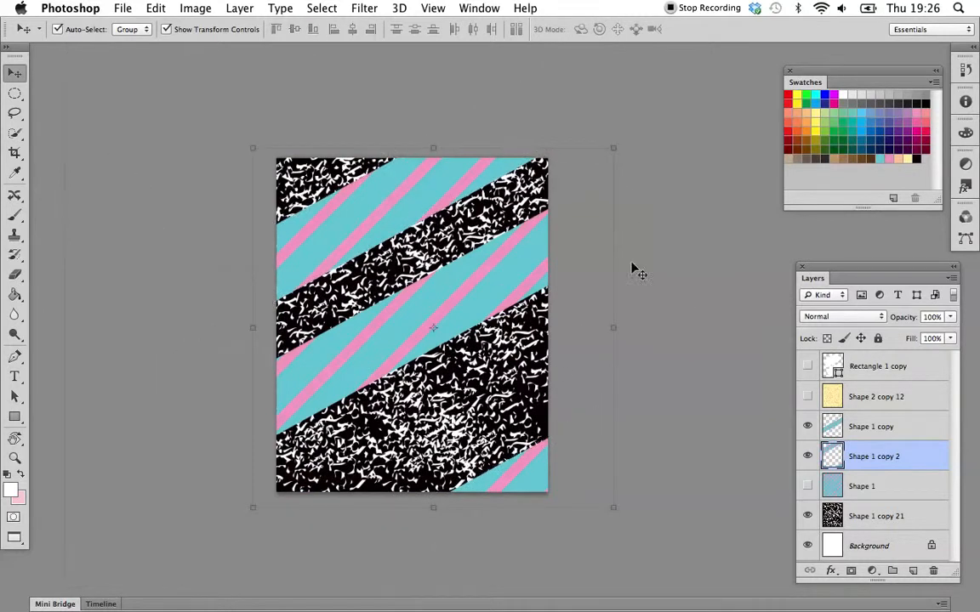
# - Show the merged white rectangles, then rotate and move them so their open band slopes down from the canvas's left edge to its right edge
pyautogui.click(837, 367)
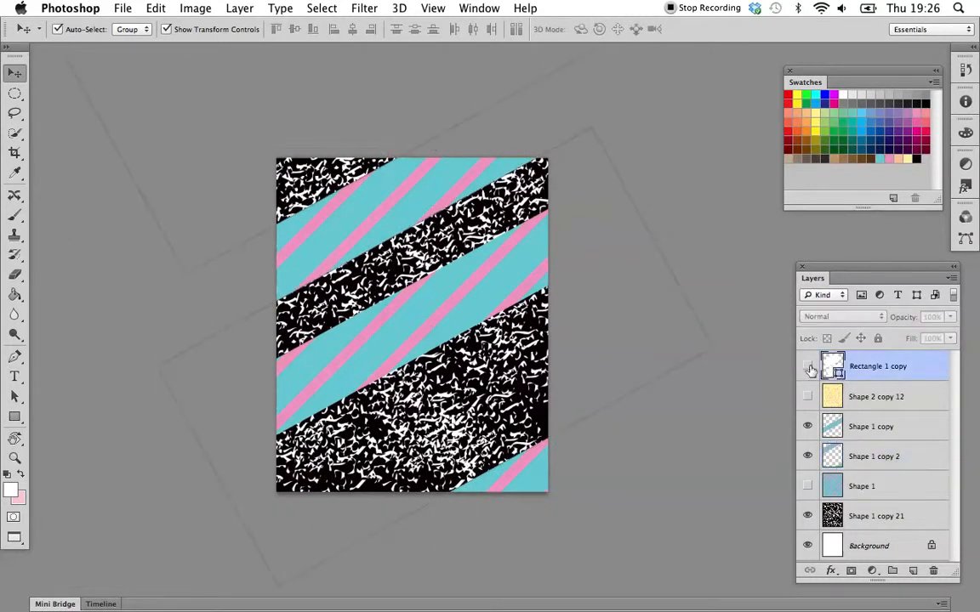
pyautogui.click(807, 367)
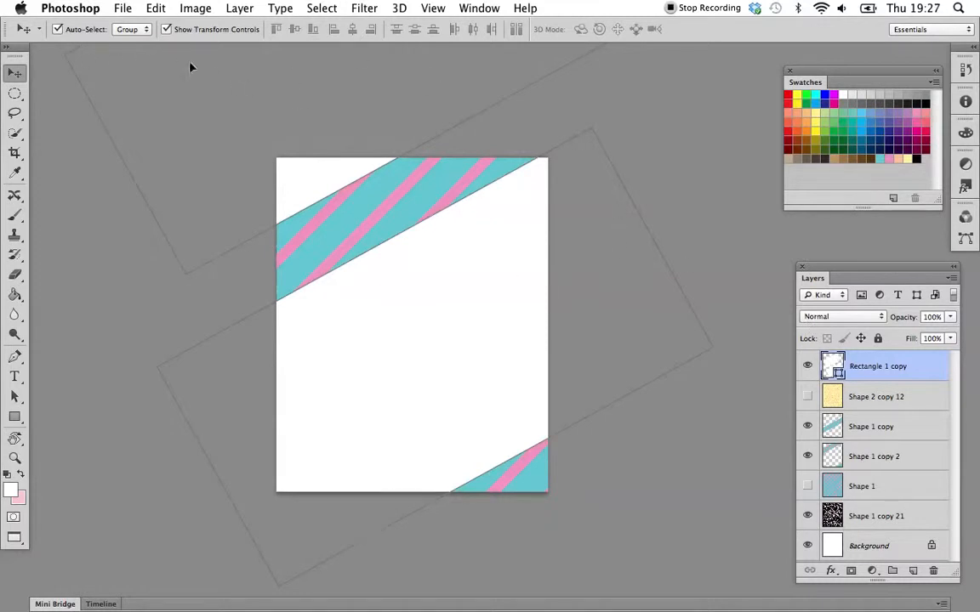
pyautogui.click(889, 403)
pyautogui.click(860, 366)
pyautogui.moveTo(652, 183); pyautogui.dragTo(566, 459)
pyautogui.press('Return')
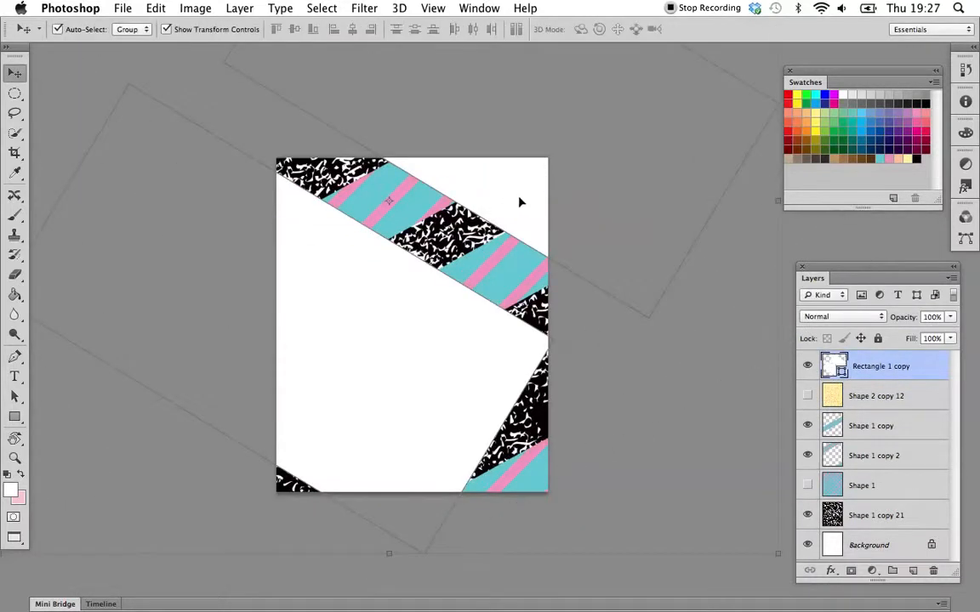
pyautogui.moveTo(476, 165); pyautogui.dragTo(505, 276)
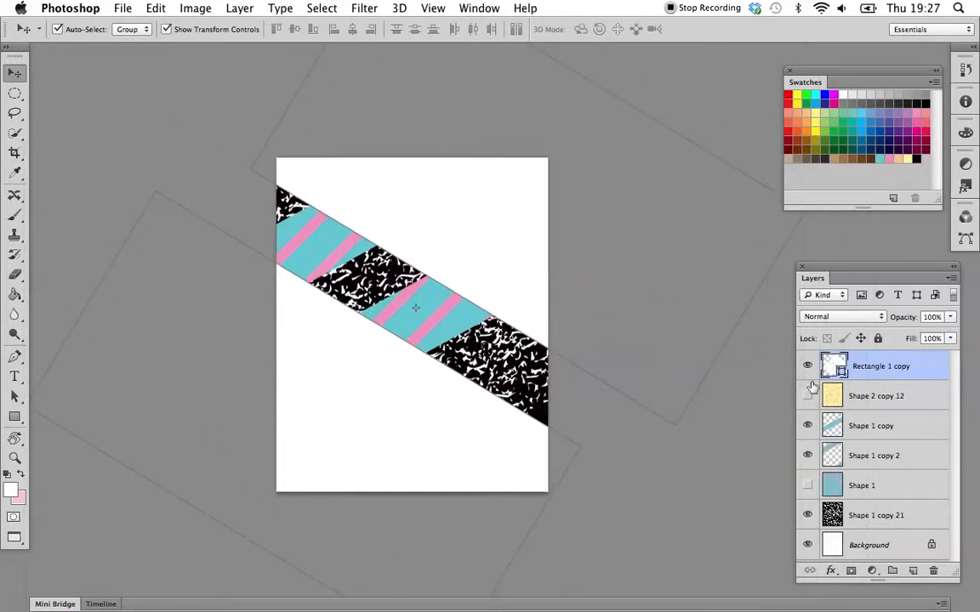
# - Hide Shape 1 copy and Shape 1 copy 2, show the yellow Shape 2 copy 12 pattern layer, and duplicate it
pyautogui.click(808, 428)
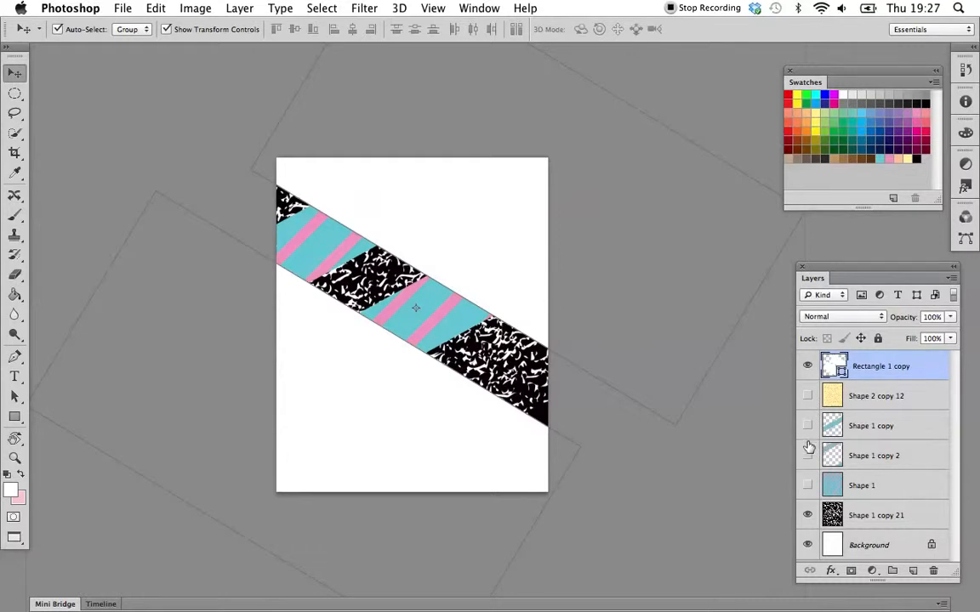
pyautogui.click(807, 456)
pyautogui.click(808, 397)
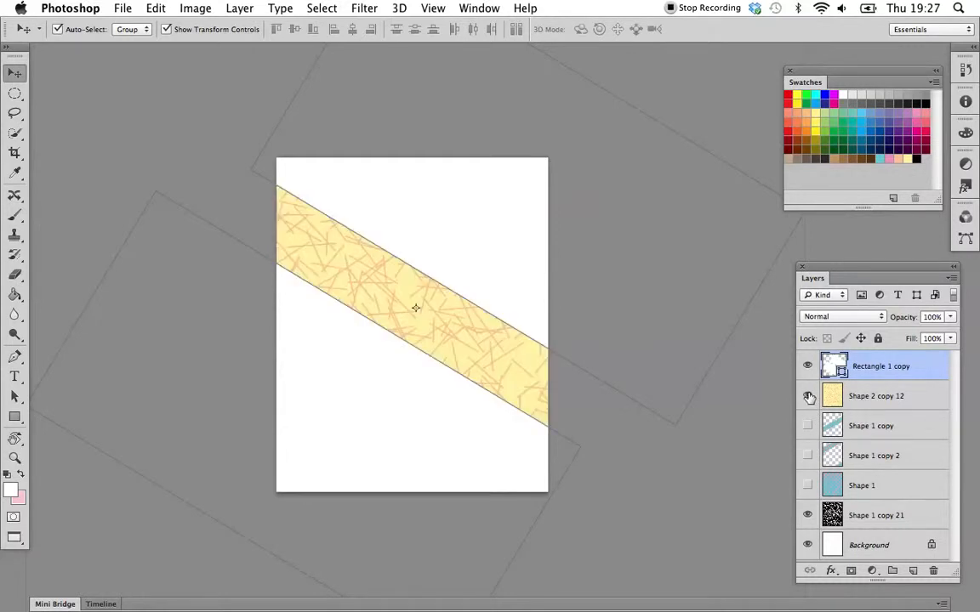
pyautogui.click(872, 396)
pyautogui.moveTo(866, 405); pyautogui.dragTo(912, 571)
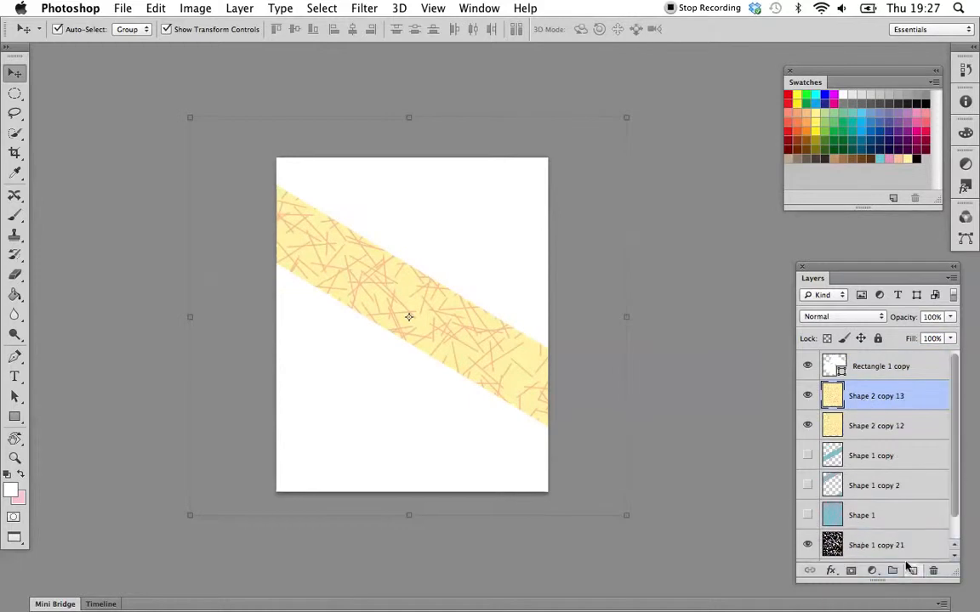
# - Load the rectangles' outline as a selection, hide them and the original yellow layer, and delete the selected areas from the yellow duplicate
pyautogui.keyDown('super'); pyautogui.click(837, 366); pyautogui.keyUp('super')
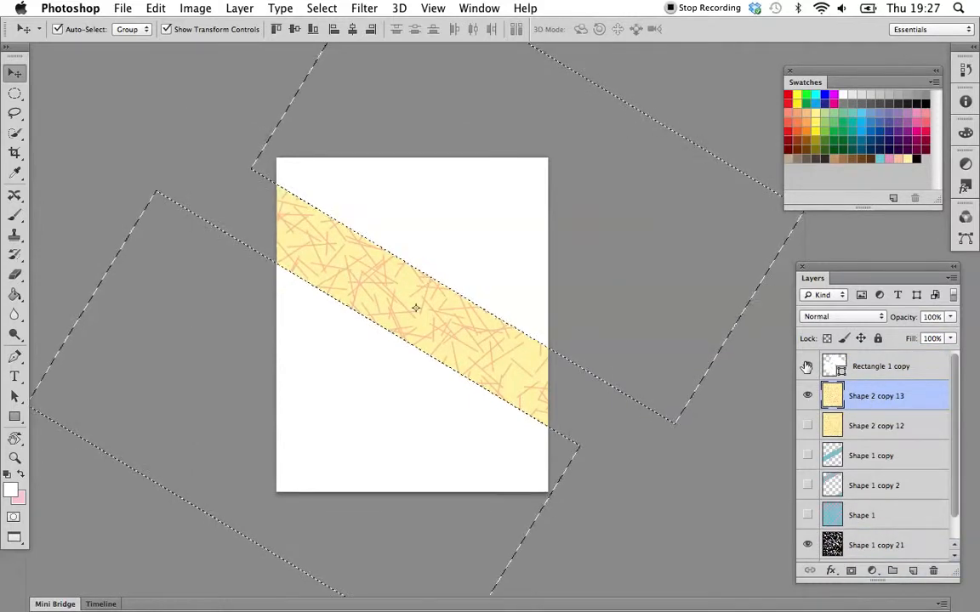
pyautogui.click(807, 365)
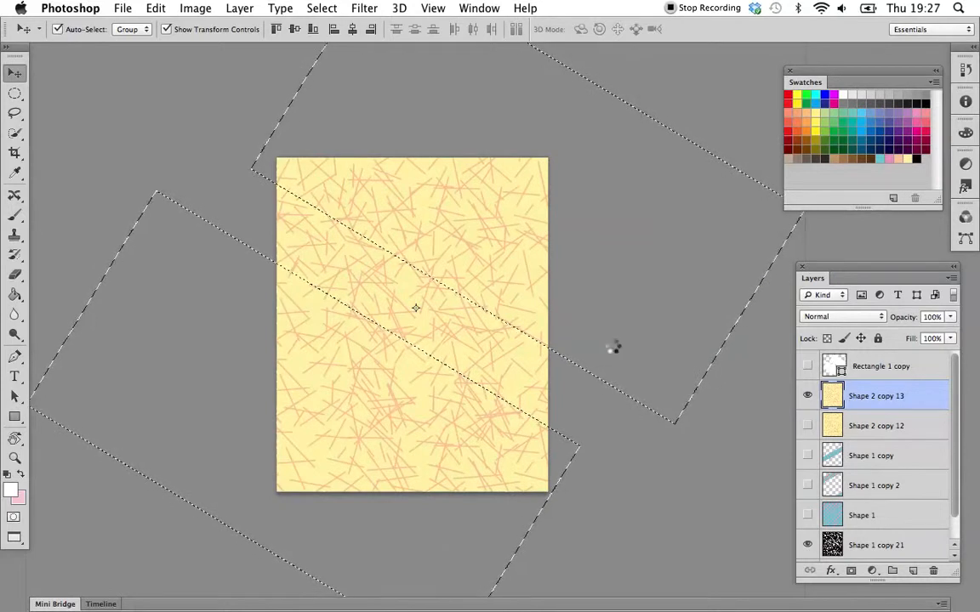
pyautogui.press('Delete')
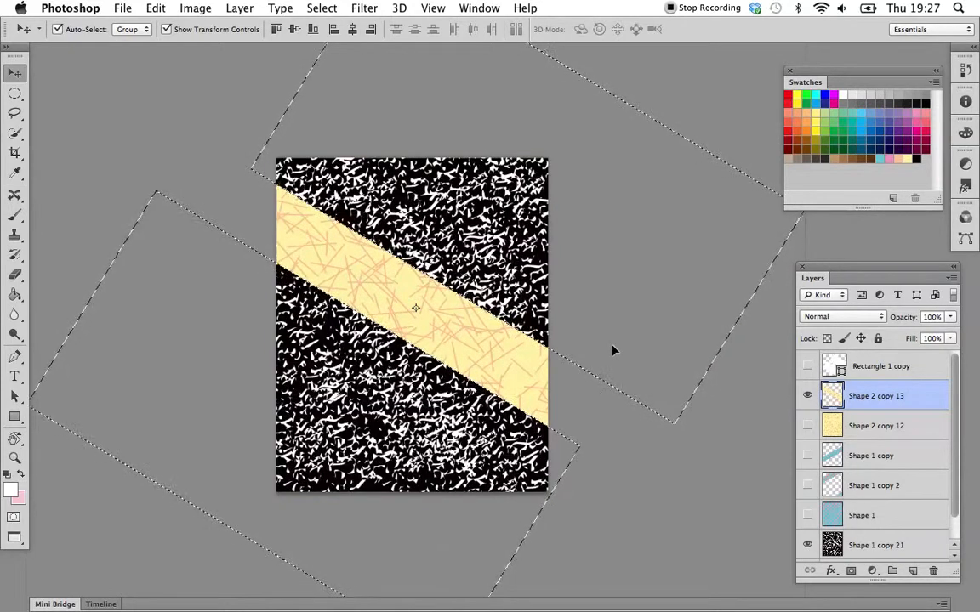
# - Clear the selection and show both striped band layers, Shape 1 copy and Shape 1 copy 2, with the yellow band
pyautogui.click(807, 455)
pyautogui.press('super+d')
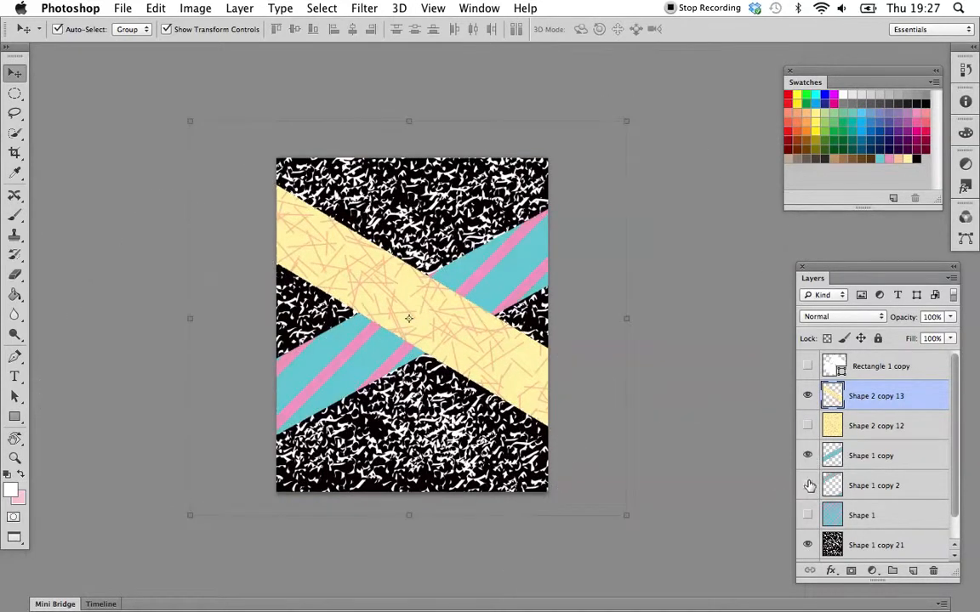
pyautogui.click(807, 485)
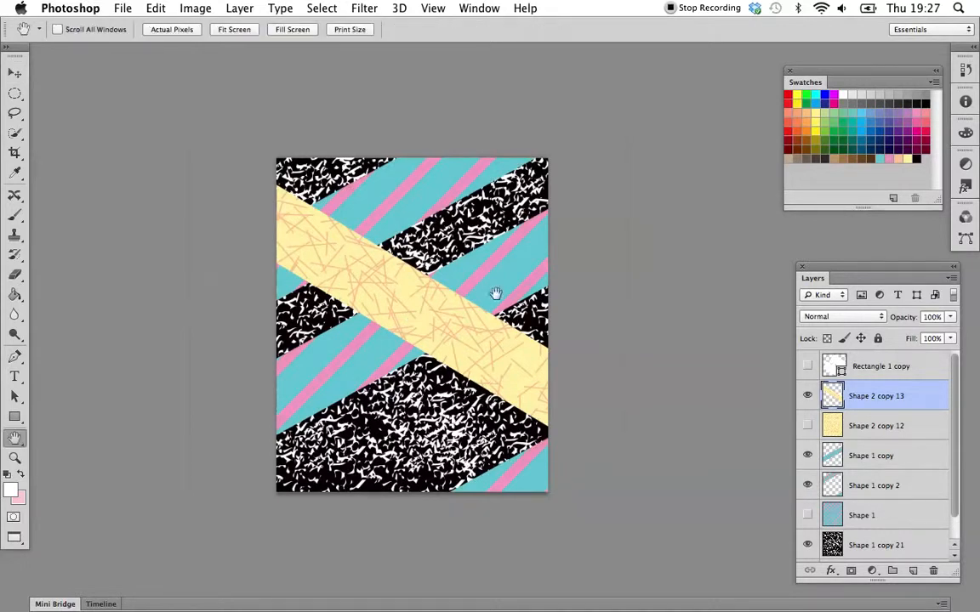
# - Restore the minimized document holding the flattened diagonal-band artwork
pyautogui.press('space')
pyautogui.moveTo(480, 298); pyautogui.dragTo(448, 273)
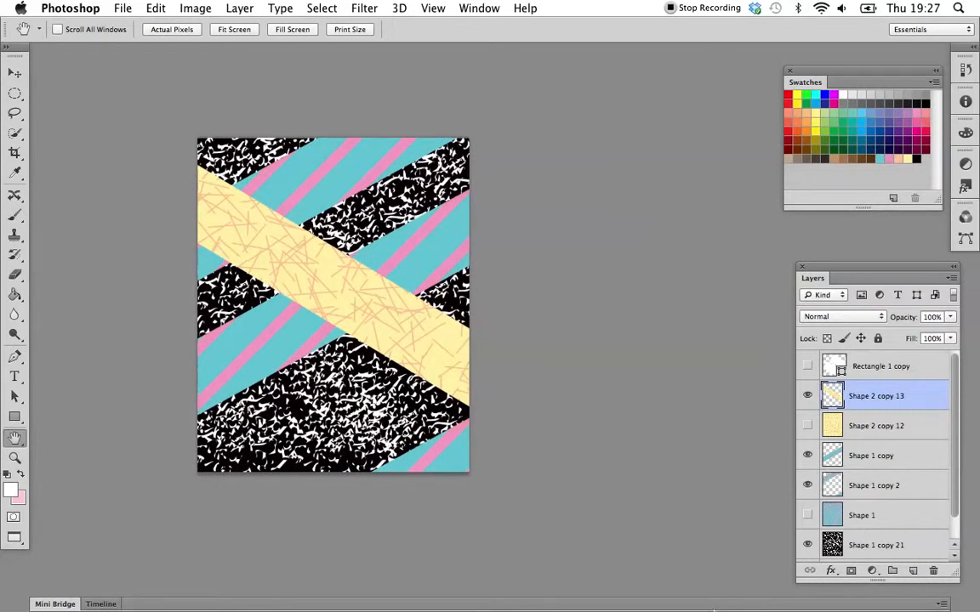
pyautogui.moveTo(705, 607)
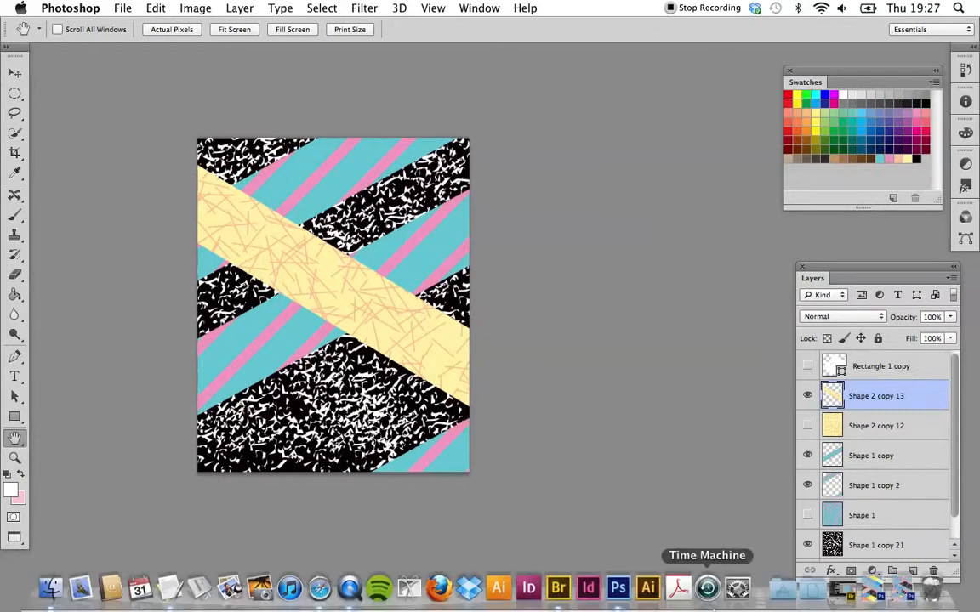
pyautogui.click(870, 590)
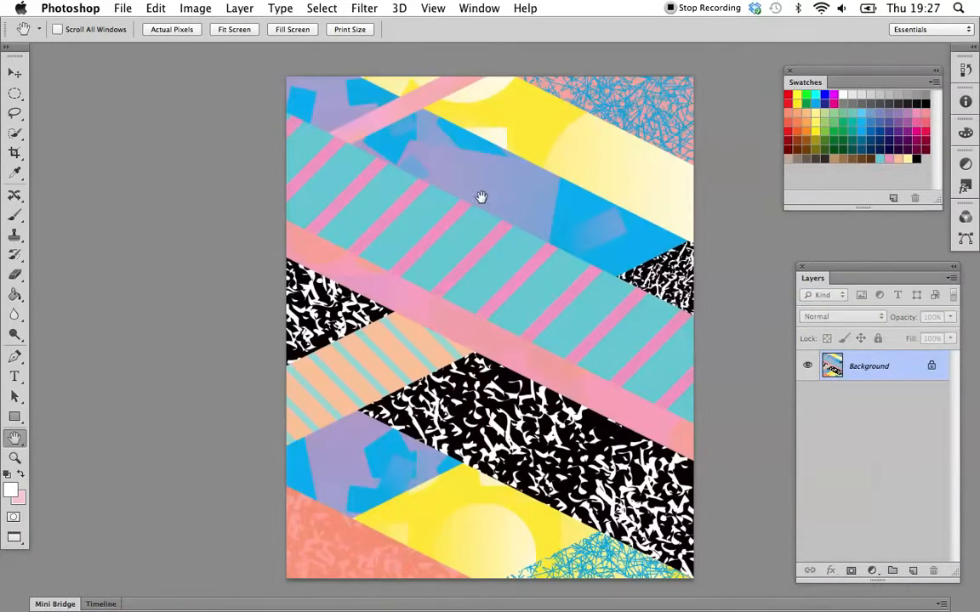
pyautogui.moveTo(544, 203); pyautogui.dragTo(443, 301)
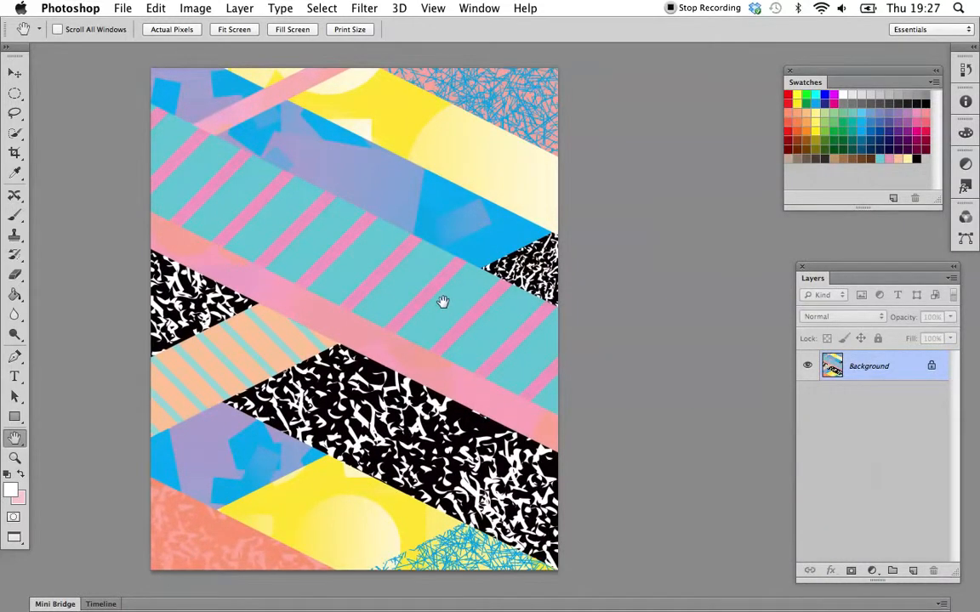
pyautogui.moveTo(336, 324); pyautogui.dragTo(389, 315)
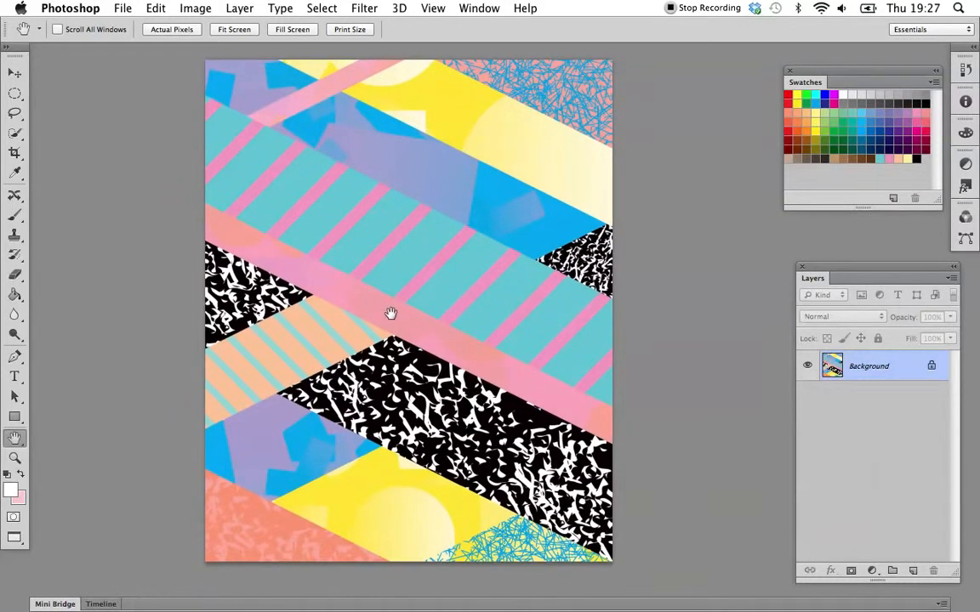
# - With the Content-Aware Move tool, outline a large area in the artwork's upper right, move it to the lower left, and deselect
pyautogui.click(12, 197)
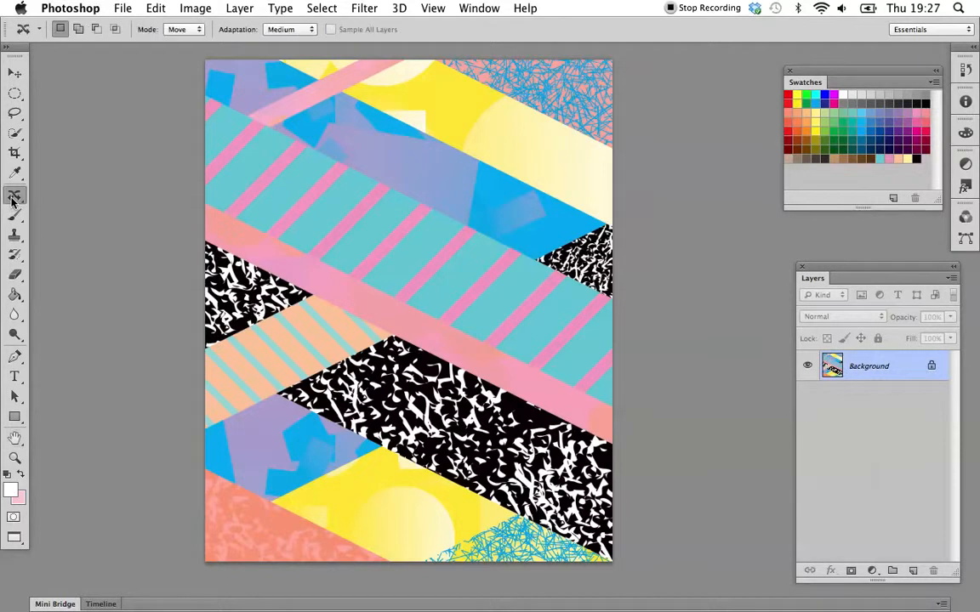
pyautogui.click(90, 240)
pyautogui.moveTo(489, 85)
pyautogui.mouseDown()
pyautogui.moveTo(374, 158)
pyautogui.moveTo(587, 125)
pyautogui.moveTo(466, 83)
pyautogui.moveTo(484, 85)
pyautogui.mouseUp()
pyautogui.moveTo(507, 162)
pyautogui.mouseDown()
pyautogui.moveTo(432, 240)
pyautogui.moveTo(348, 415)
pyautogui.mouseUp()
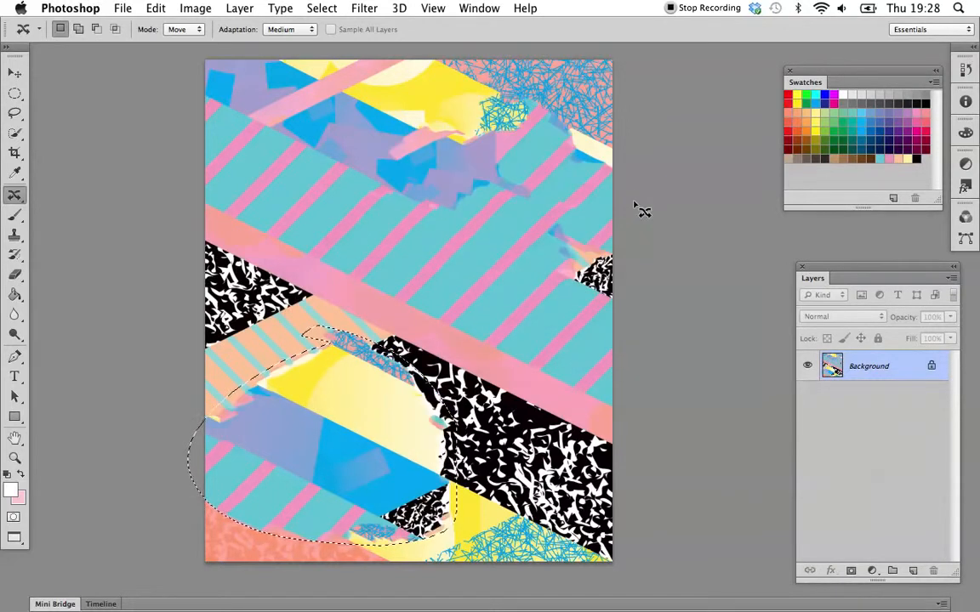
pyautogui.click(545, 213)
# - Content-aware move a rounded area of the teal and pink stripes onto the black-and-white pattern at lower right, and deselect
pyautogui.scroll(5, 544, 212)
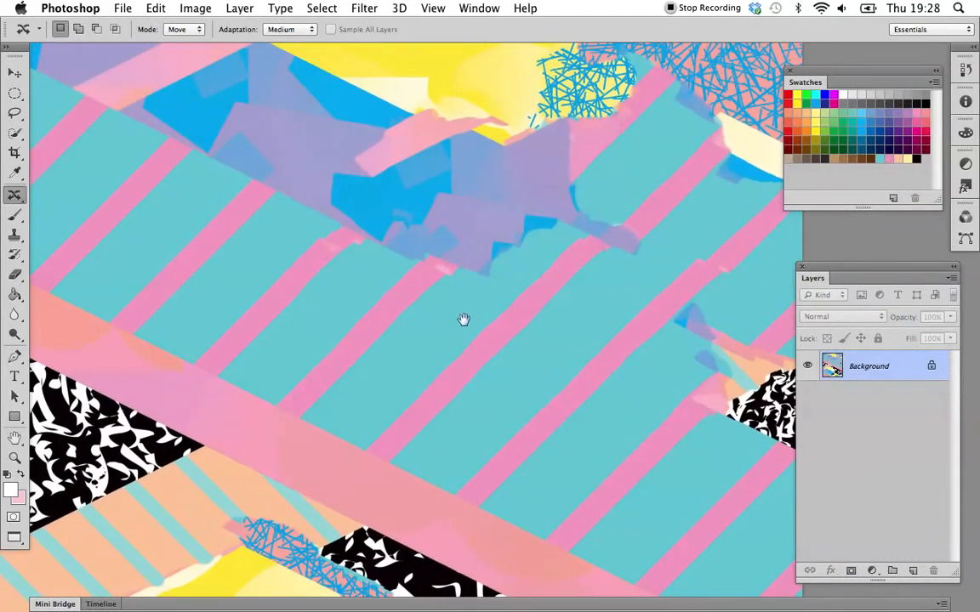
pyautogui.scroll(-10, 622, 292)
pyautogui.hscroll(-5, 622, 292)
pyautogui.scroll(-5, 623, 291)
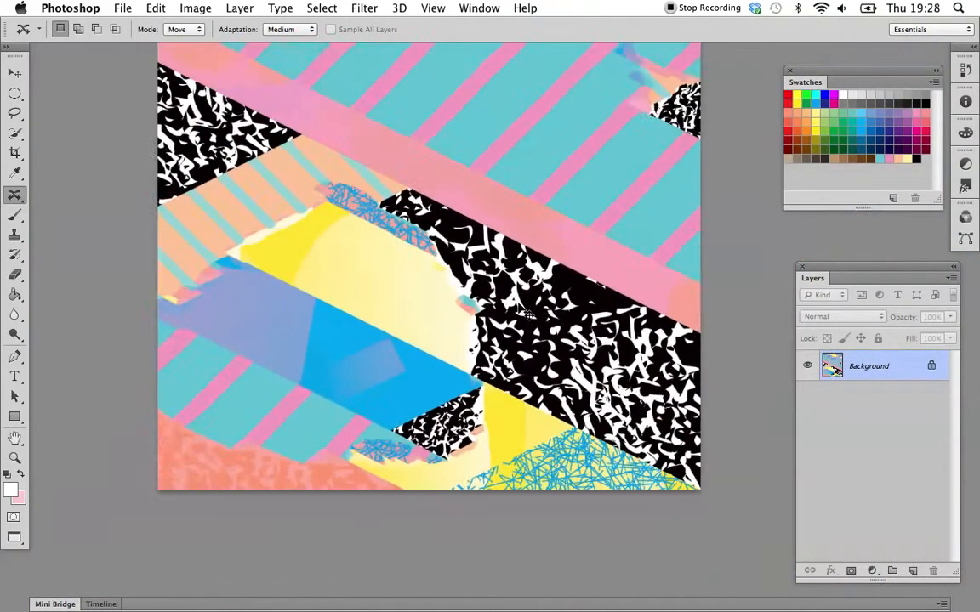
pyautogui.moveTo(347, 125); pyautogui.dragTo(467, 126)
pyautogui.moveTo(439, 252); pyautogui.dragTo(663, 451)
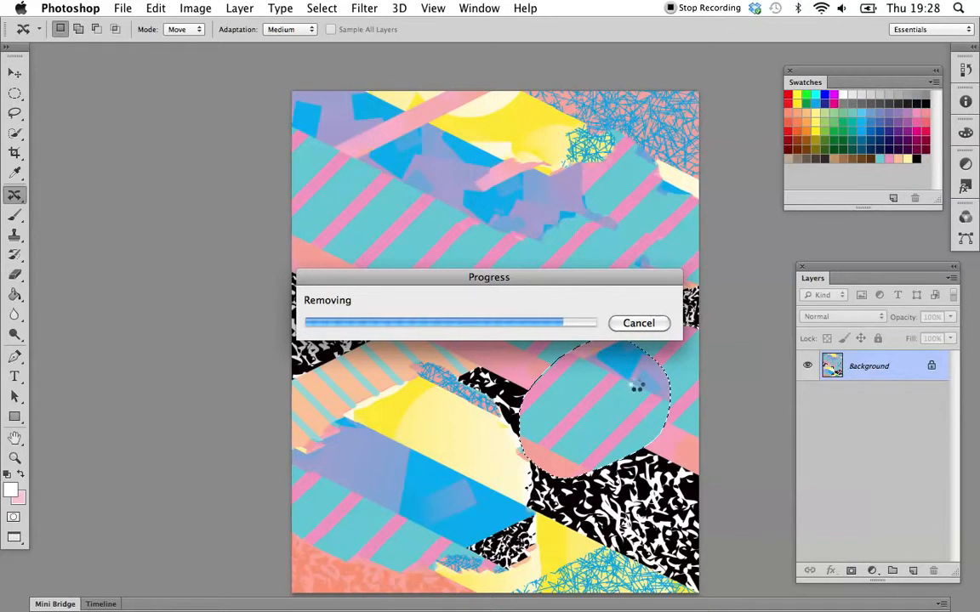
pyautogui.press('super+d')
# - Restore the other minimized artwork with heavier content-aware mixing, view it, and return to the edited document
pyautogui.moveTo(798, 588)
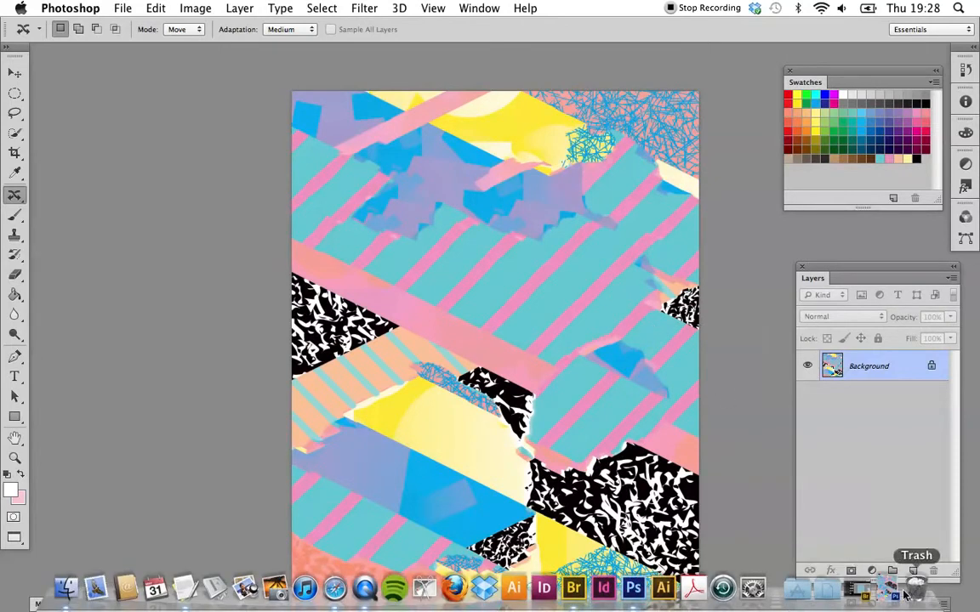
pyautogui.click(893, 591)
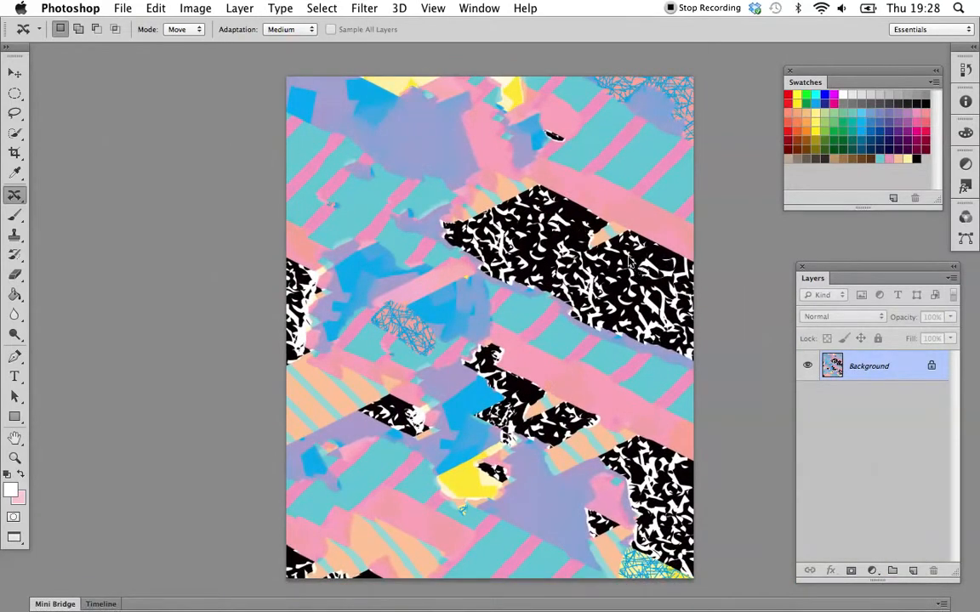
pyautogui.press('super+grave')
pyautogui.press('super+grave')
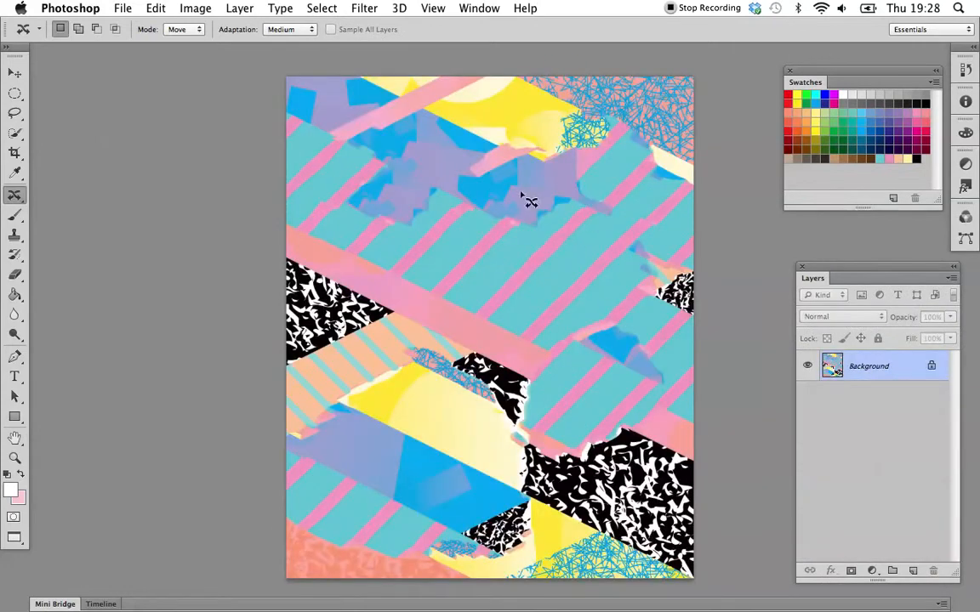
# - Switch to floating document windows and move the Test_01.psd window aside so the other artwork is partly uncovered behind it
pyautogui.press('f')
pyautogui.press('f')
pyautogui.moveTo(364, 77); pyautogui.dragTo(318, 52)
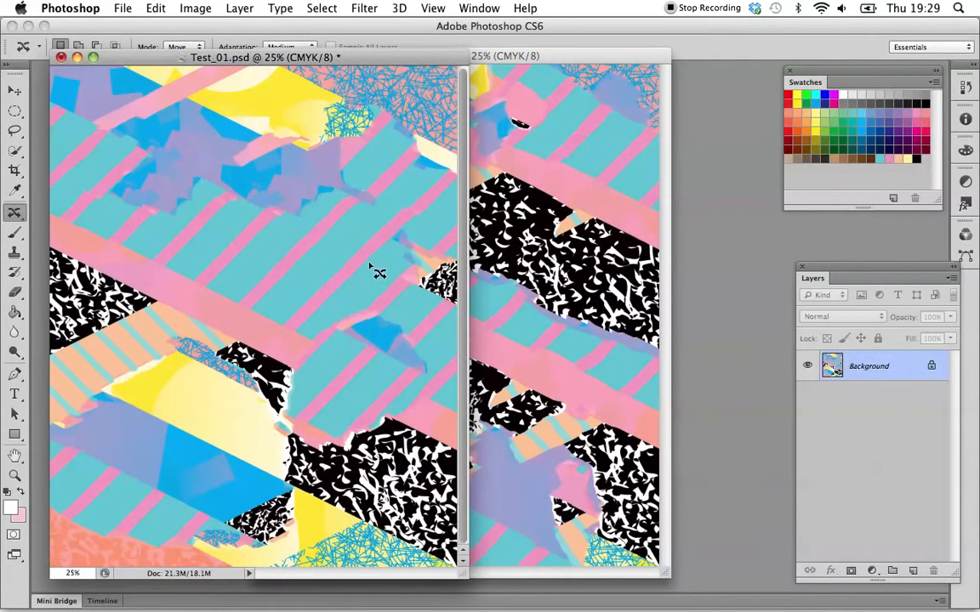
pyautogui.moveTo(340, 54); pyautogui.dragTo(332, 50)
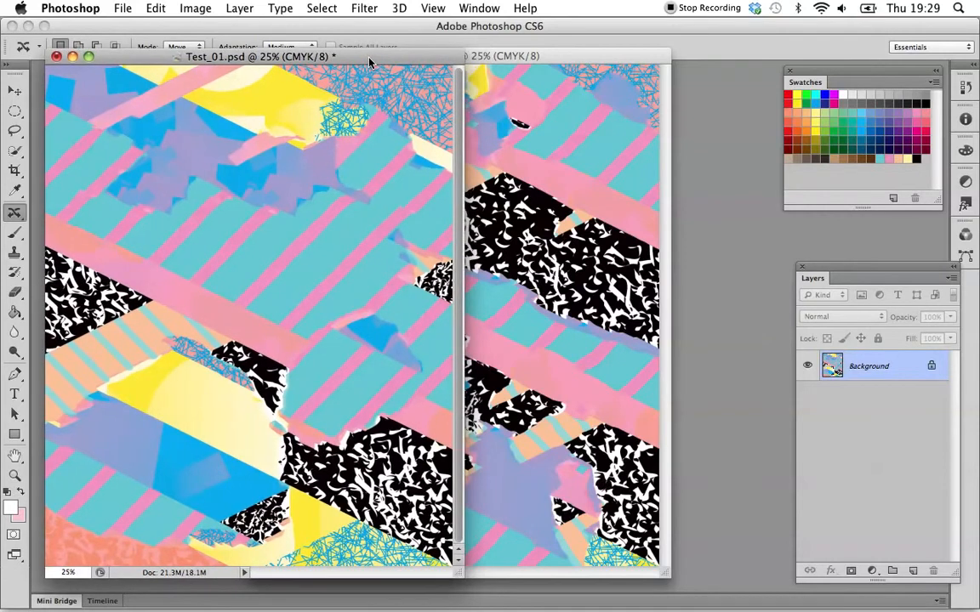
pyautogui.press('super+Tab')
pyautogui.click(122, 7)
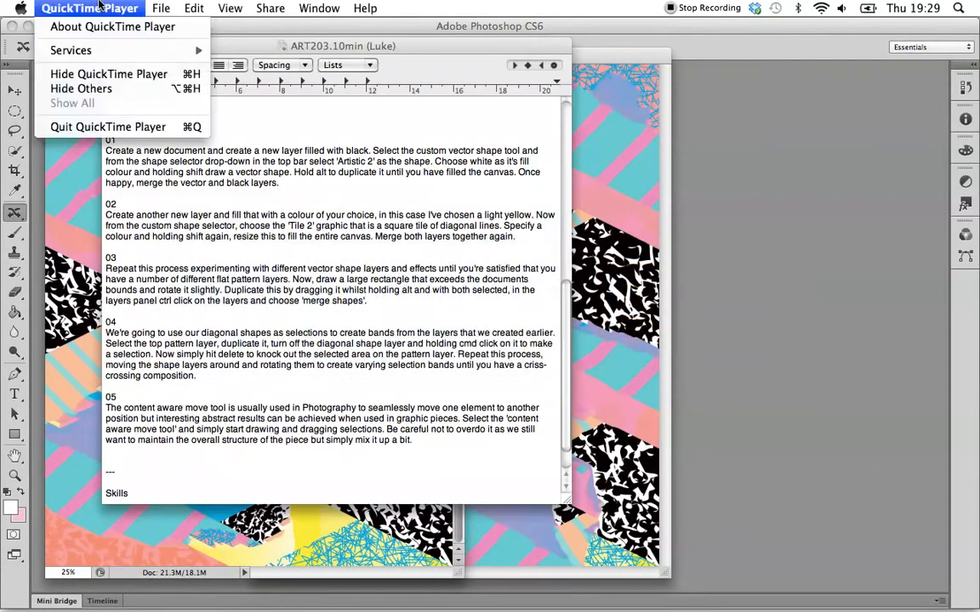
pyautogui.moveTo(156, 8)
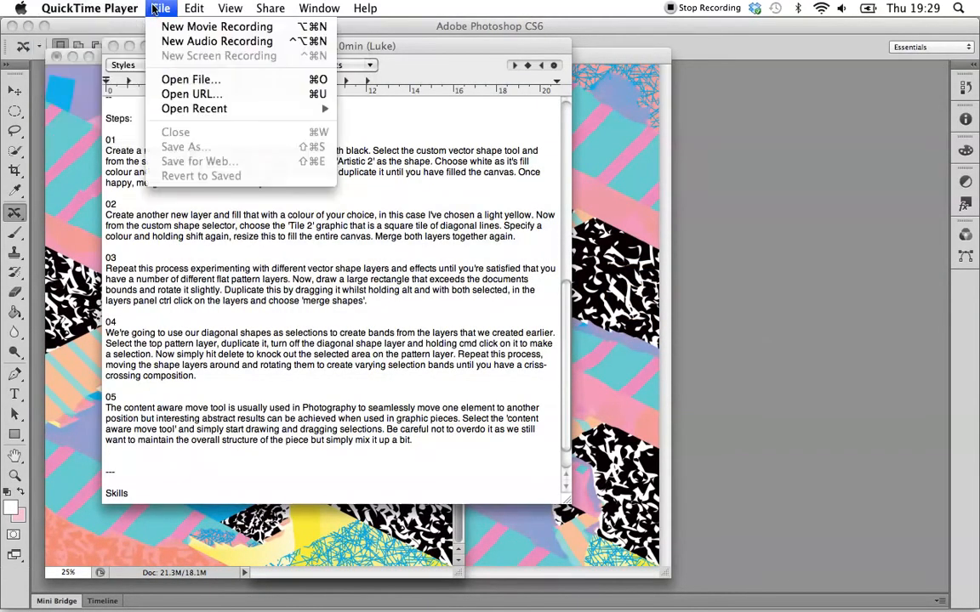
pyautogui.press('super+Tab')
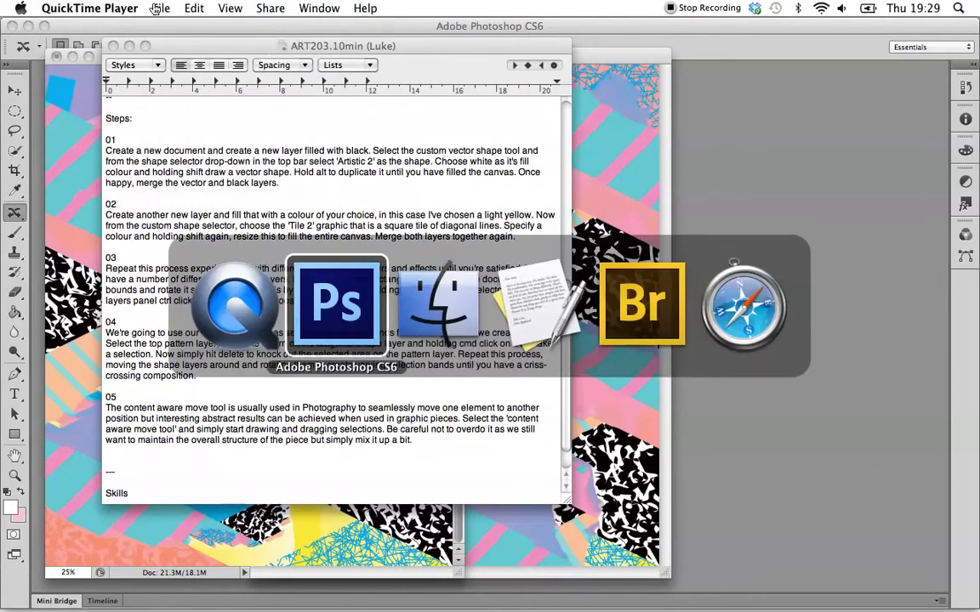
pyautogui.click(160, 7)
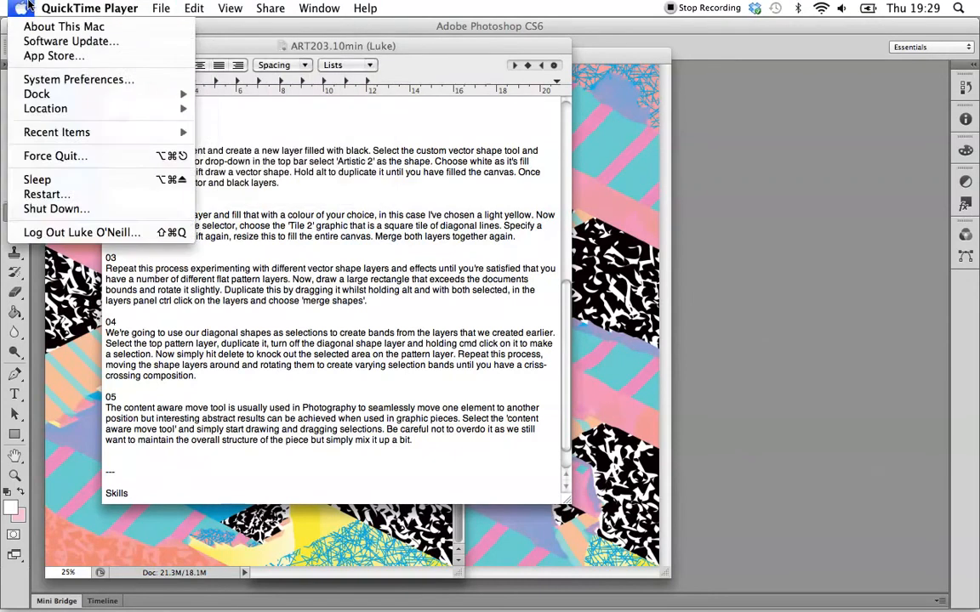
pyautogui.press('super+Tab')
pyautogui.press('super+Tab')
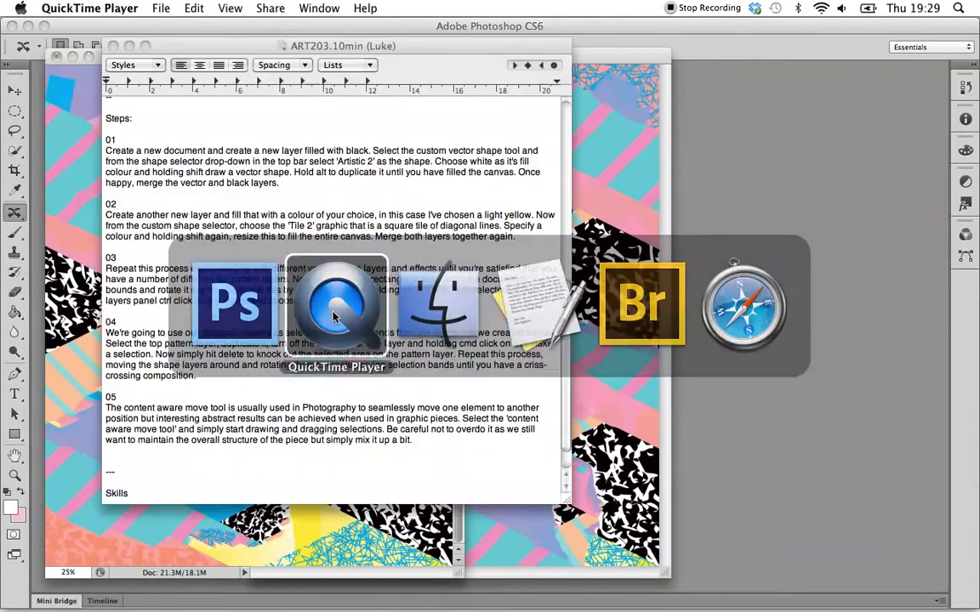